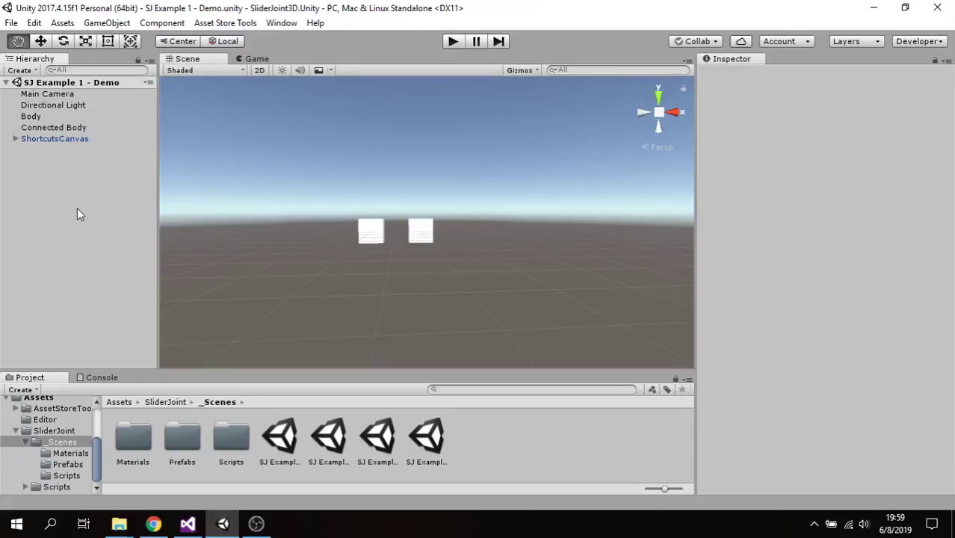
Add a Slider Joint to the Body cube and set its Connected Body to the Connected Body object.
left_click(41, 118)
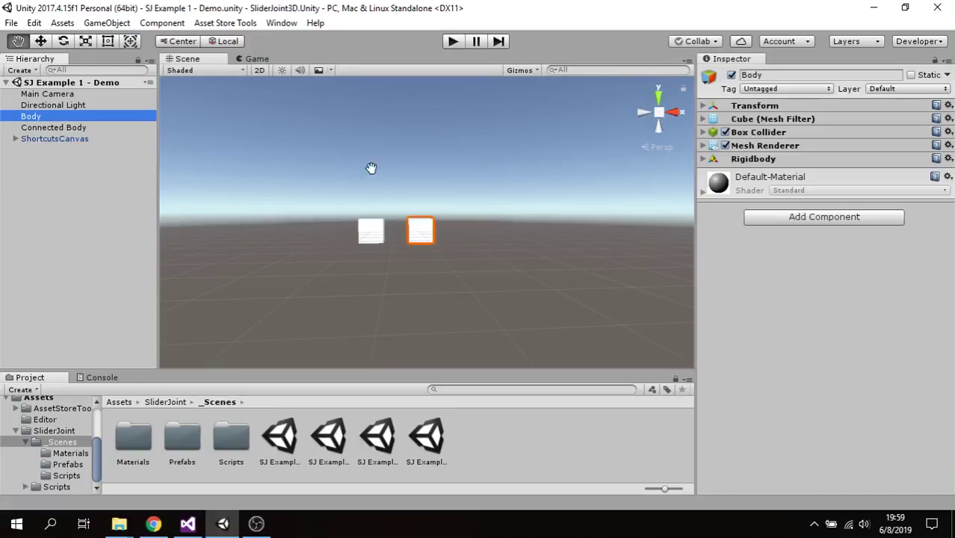
left_click(782, 225)
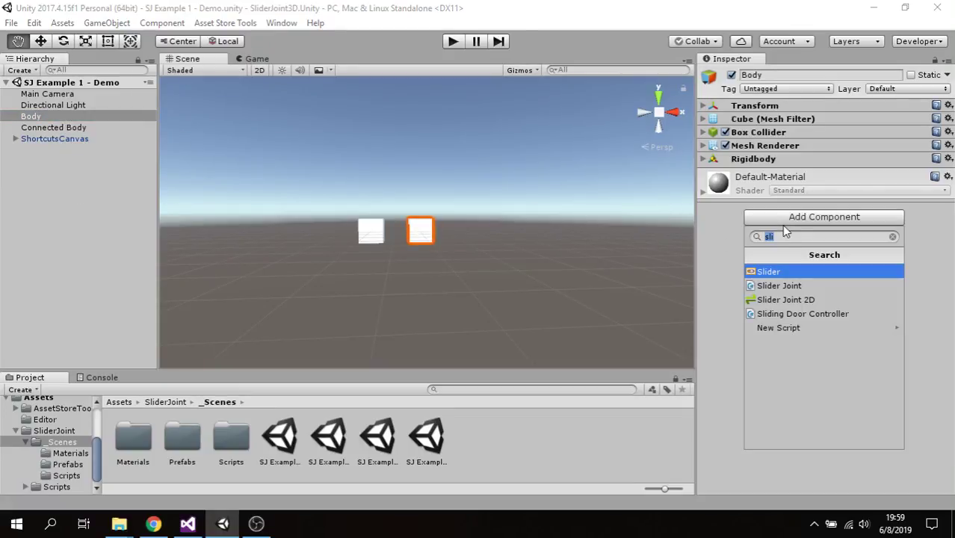
left_click(790, 285)
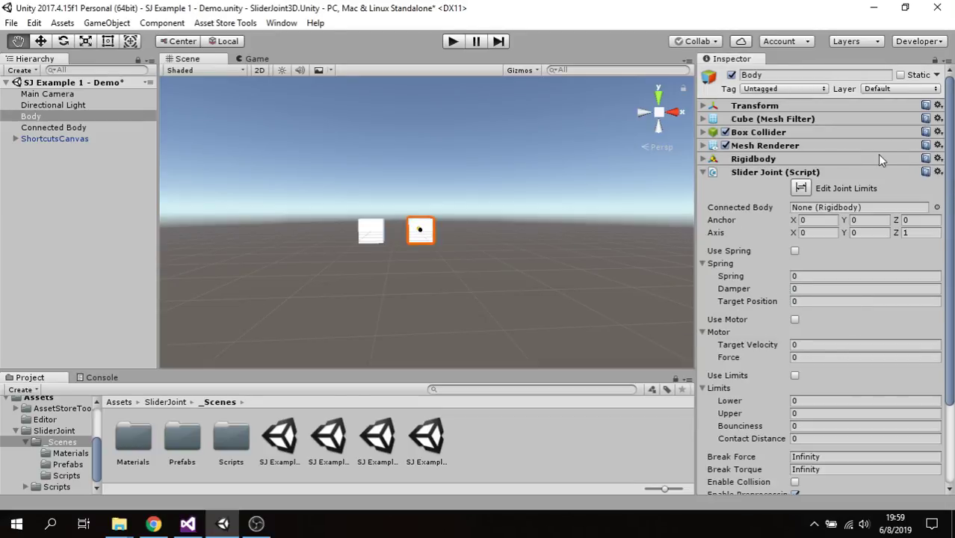
left_click_drag(41, 127, 822, 207)
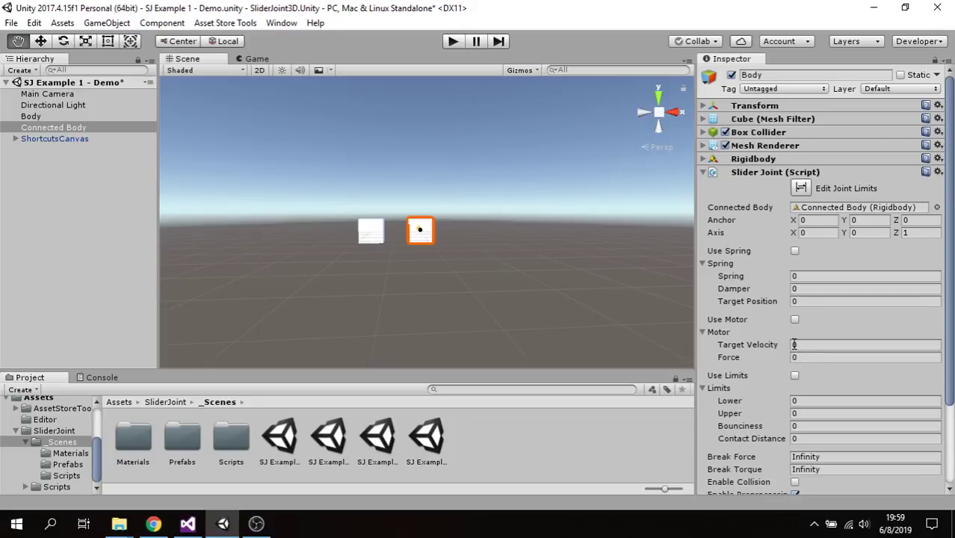
Enable joint limits on a vertical Y axis with Lower -5 and Upper 3.
left_click(794, 376)
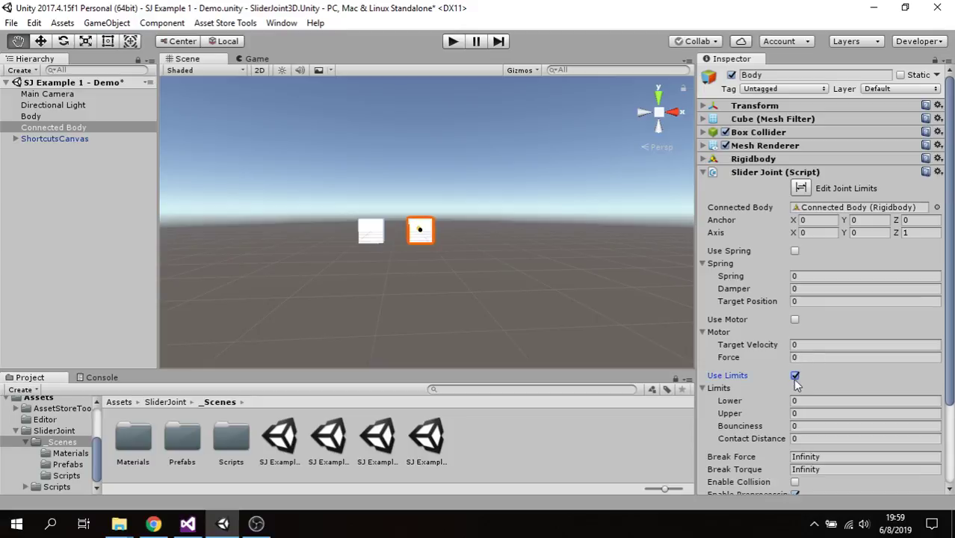
left_click(801, 189)
type("1")
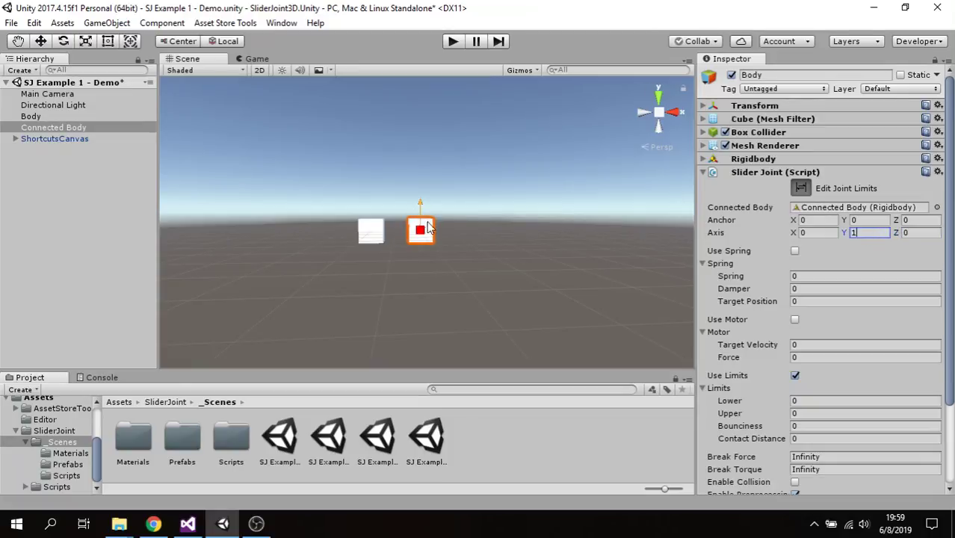
key("Return")
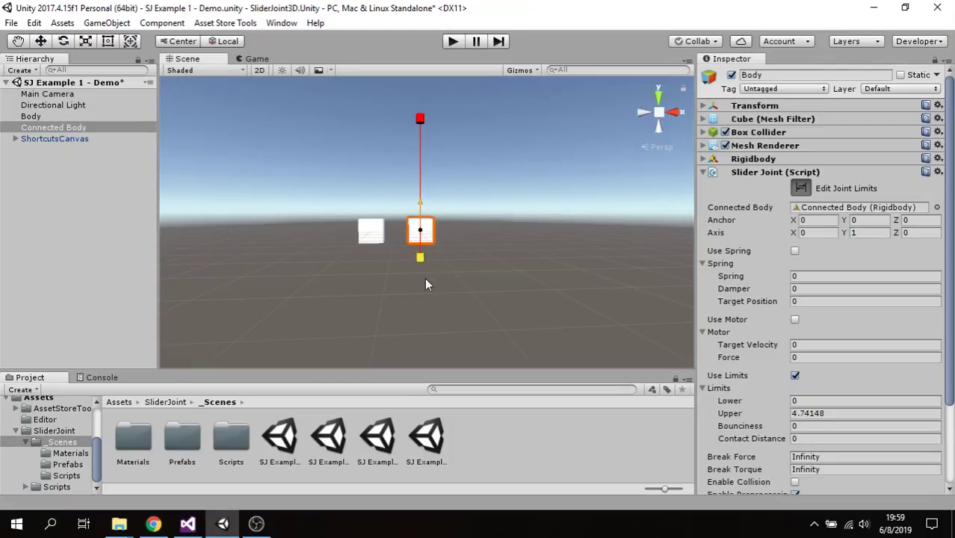
left_click(817, 402)
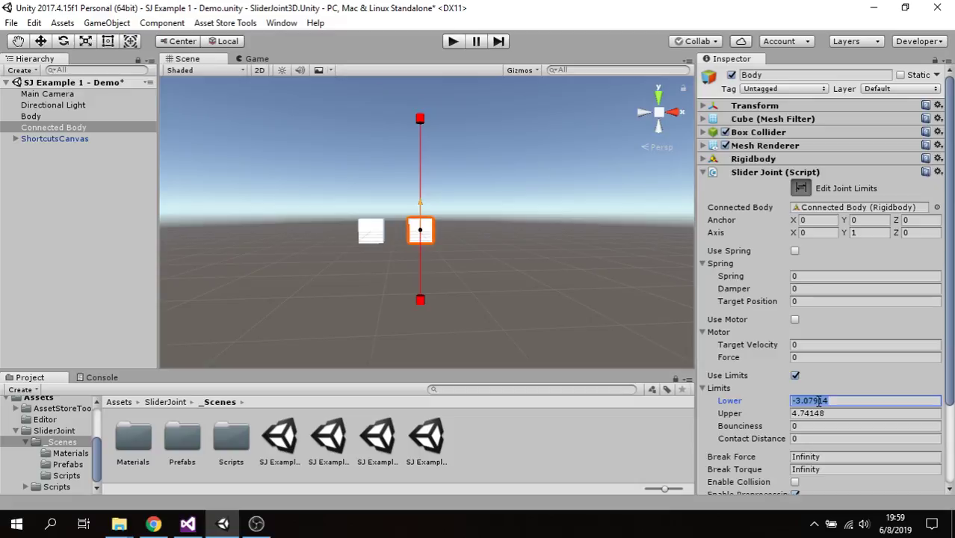
type("-5")
key("Tab")
type("5")
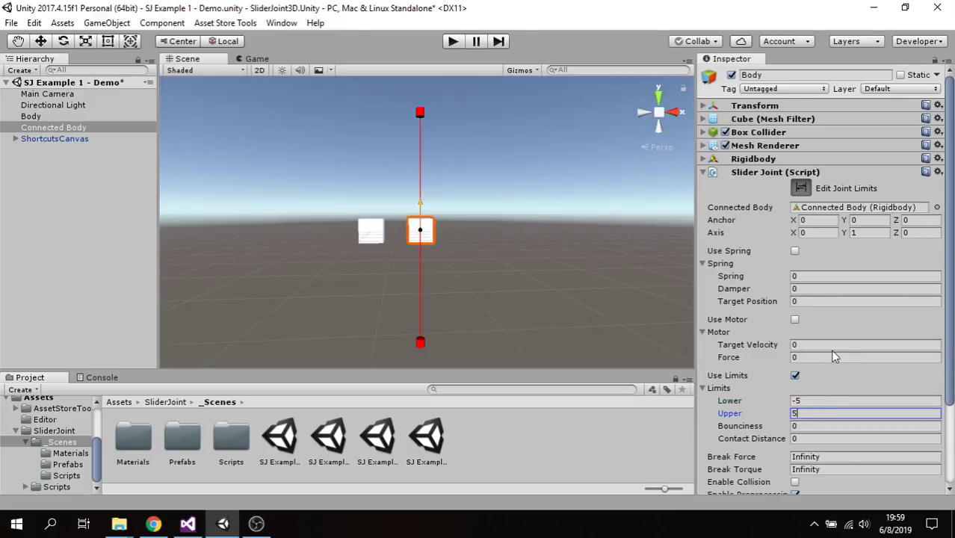
type("3")
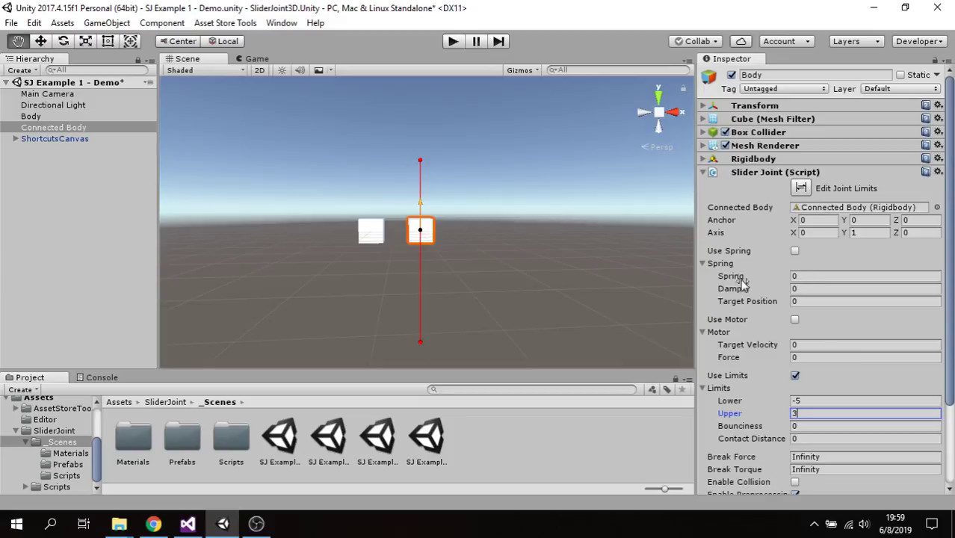
Set the joint anchor X to 0.5 and start playing the scene.
mouse_move(793, 223)
left_mouse_down()
mouse_move(777, 227)
mouse_move(798, 233)
left_mouse_up()
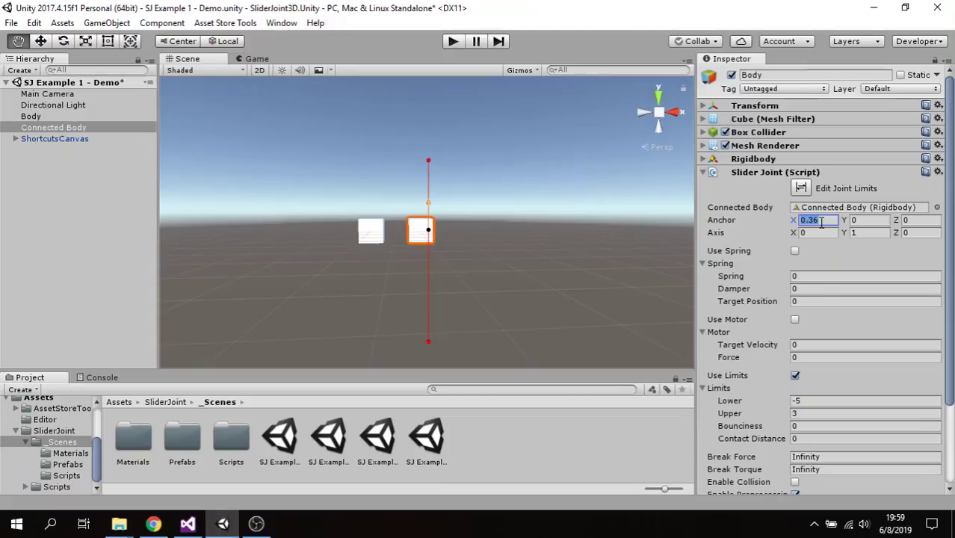
type("0.5")
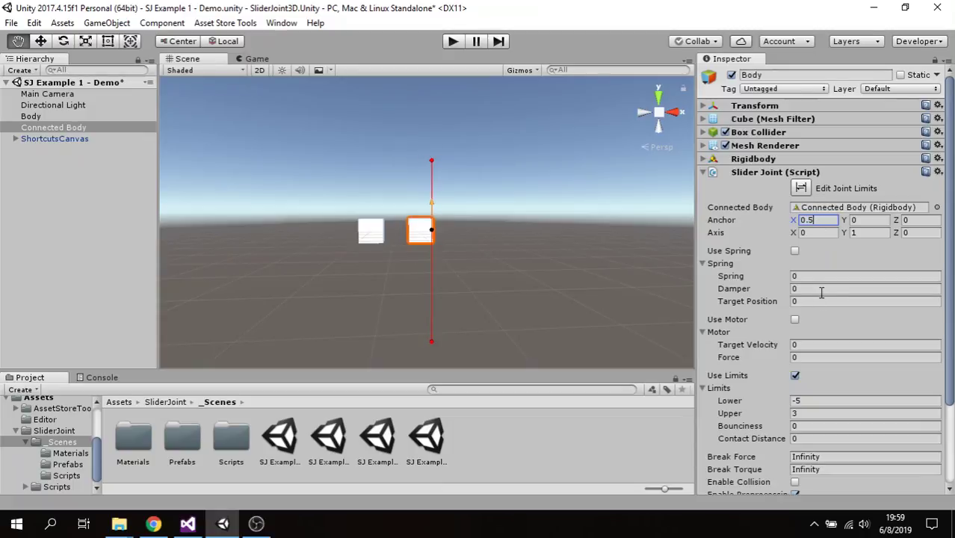
left_click(453, 45)
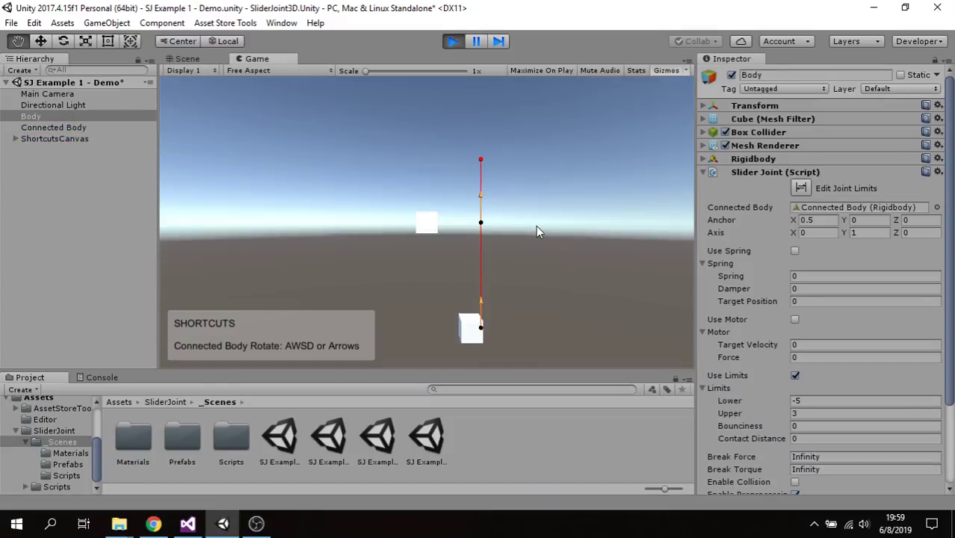
Rotate the connected body with D so the slider axis tilts and the cube slides.
key("d")
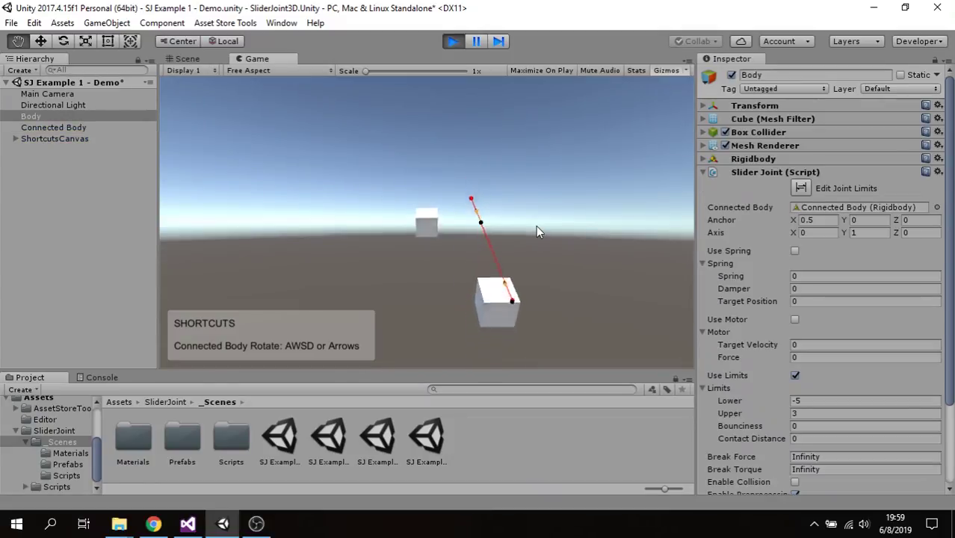
key("d")
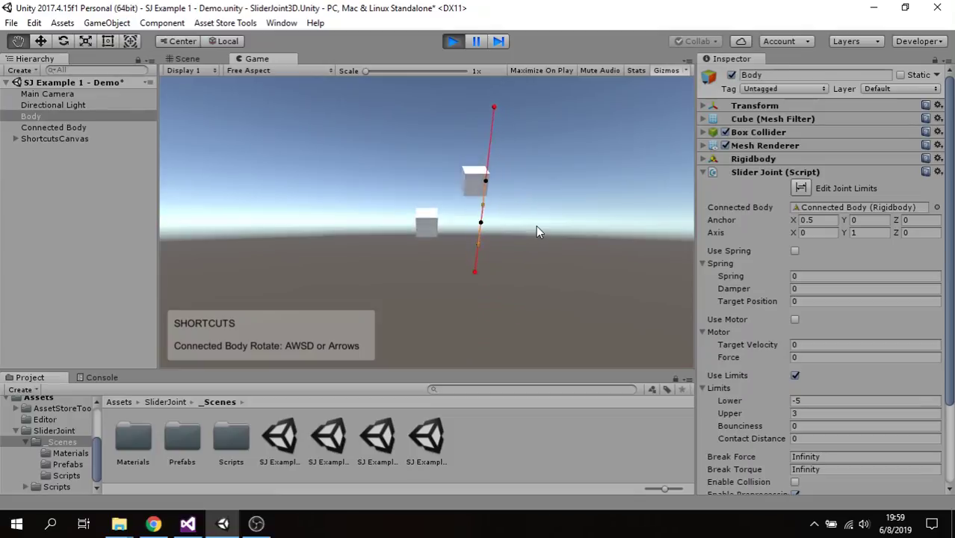
key("d")
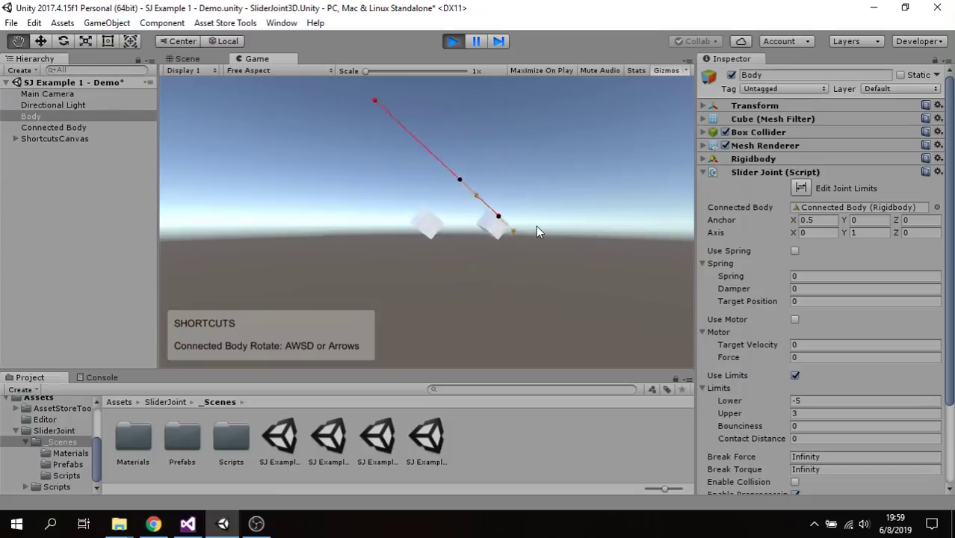
key("d")
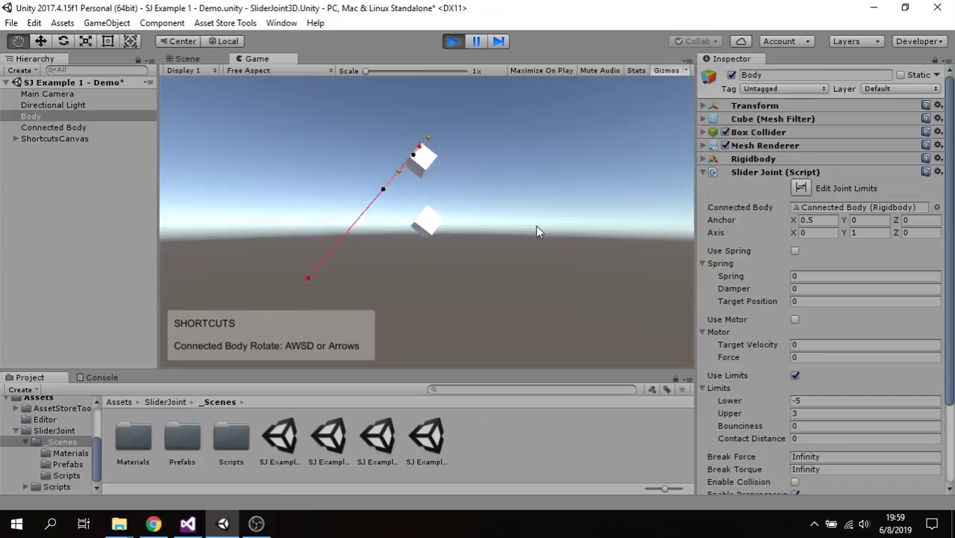
key("d")
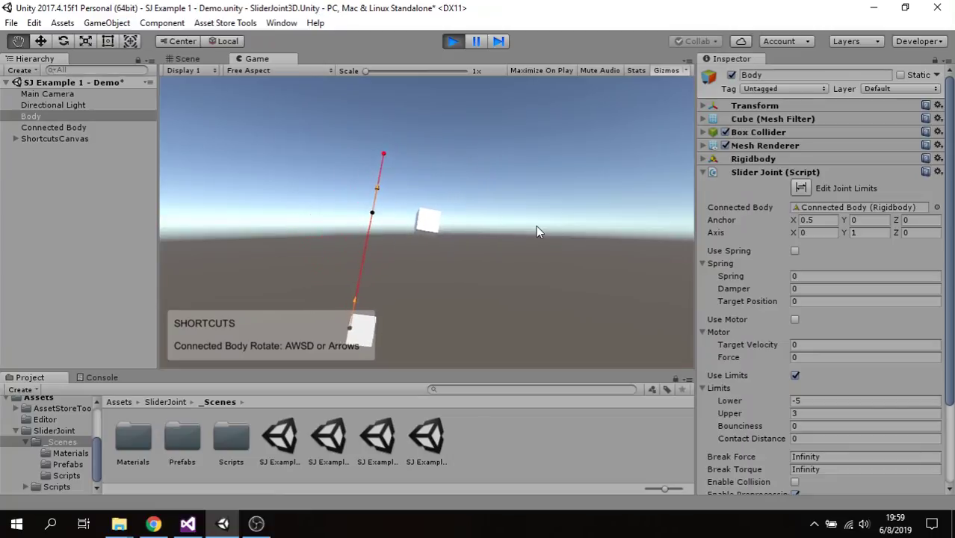
key("d")
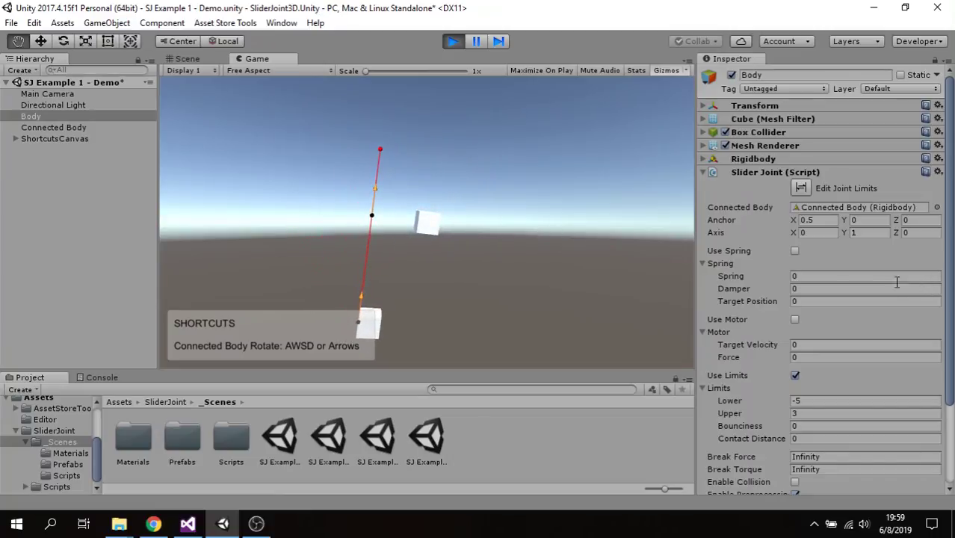
Give the joint spring 100 and damper 10, then enable Use Spring.
left_click(842, 275)
type("100")
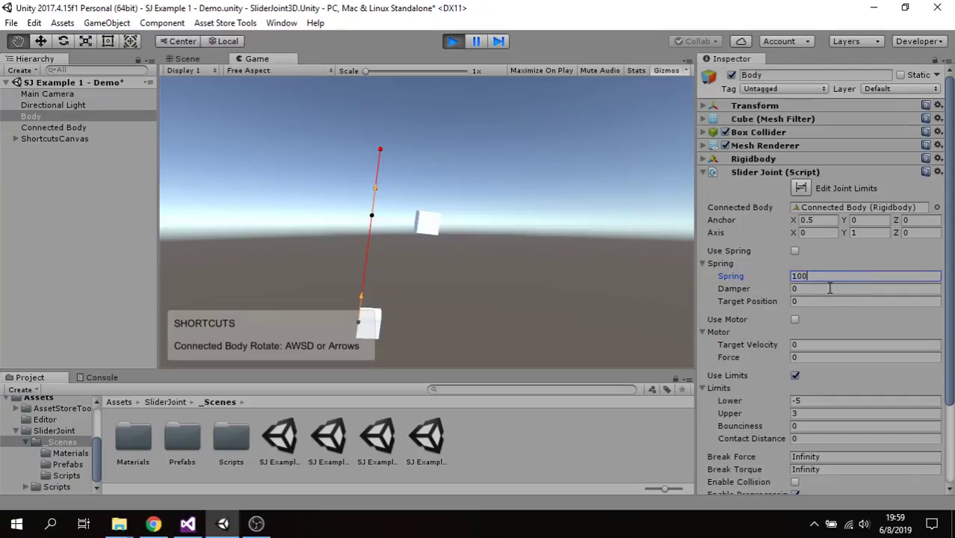
left_click(829, 289)
type("10")
left_click(822, 304)
type("1")
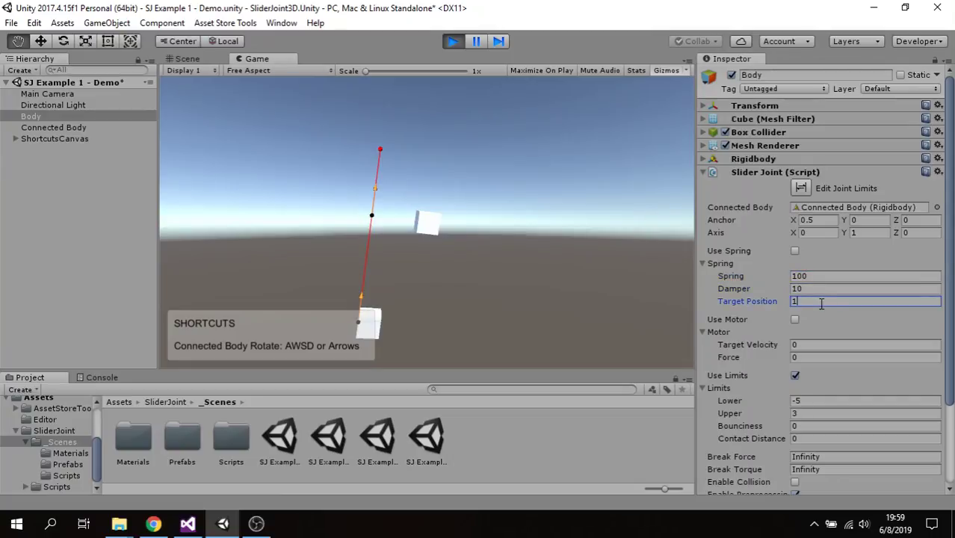
left_click(795, 253)
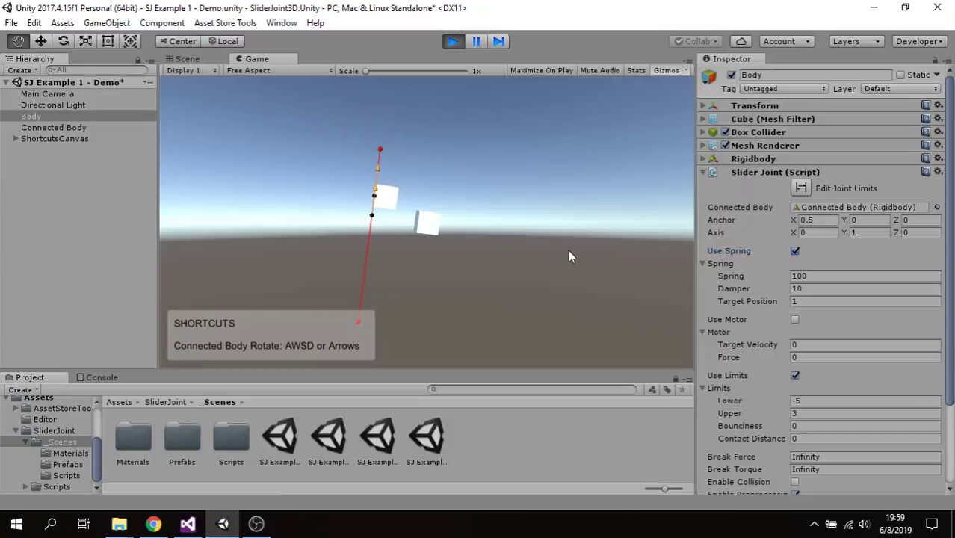
Swing the joint axis through horizontal and back past vertical with D and A.
key("d")
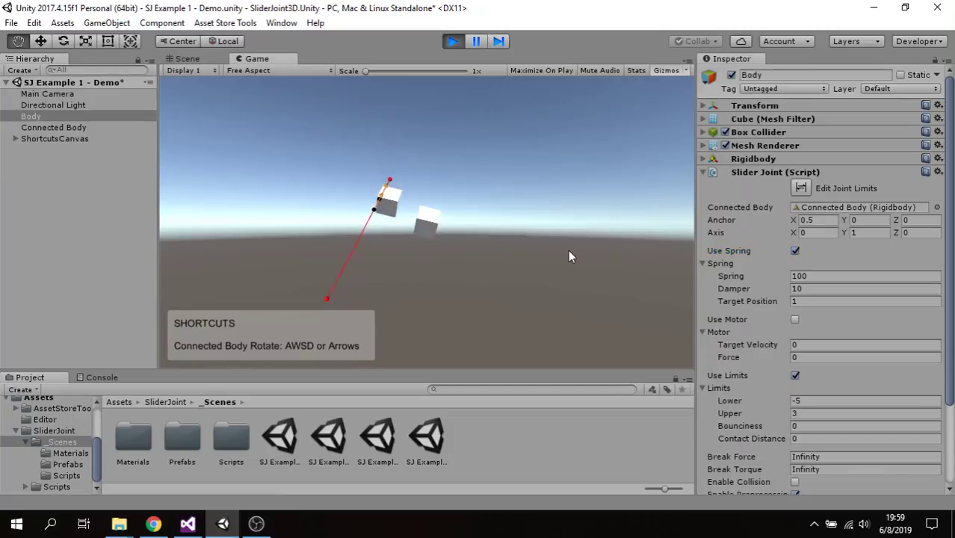
key("d")
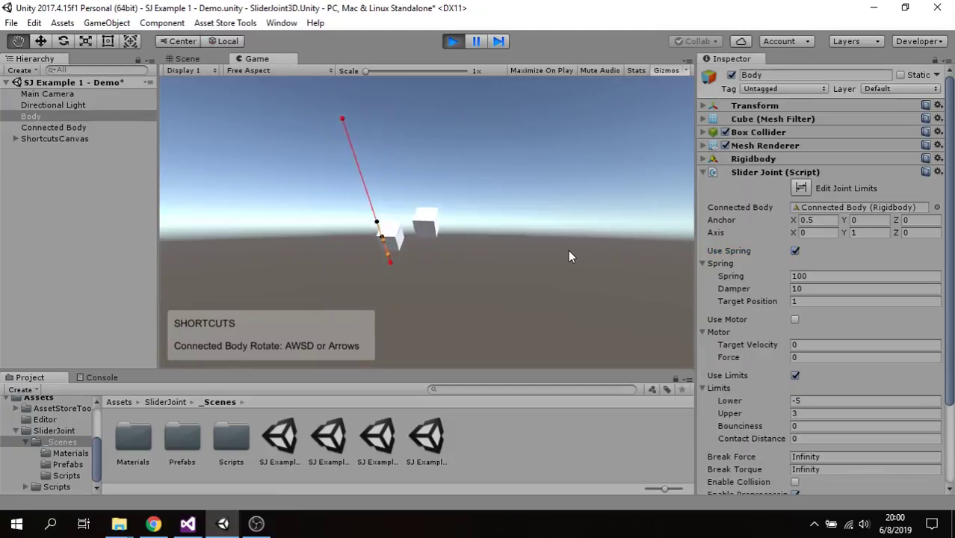
key("d")
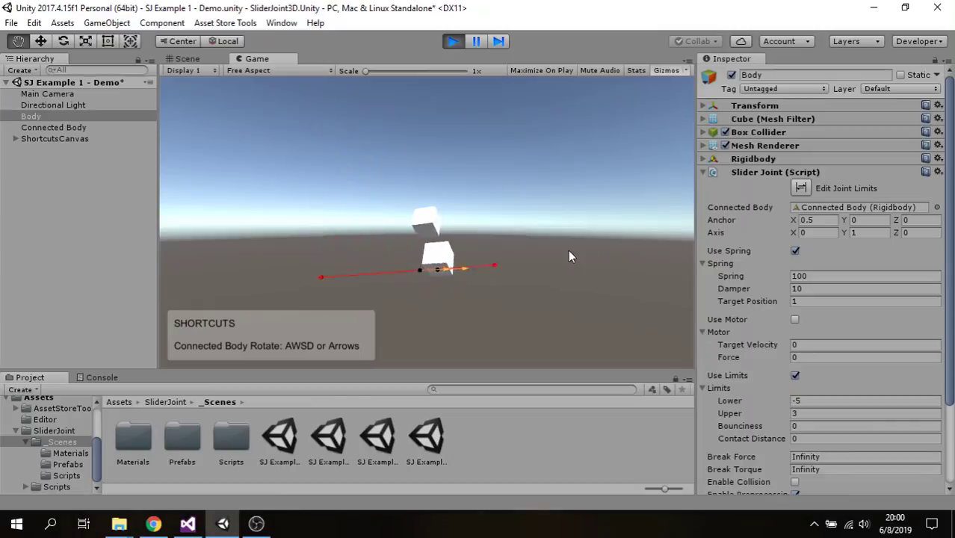
key("d")
key("a")
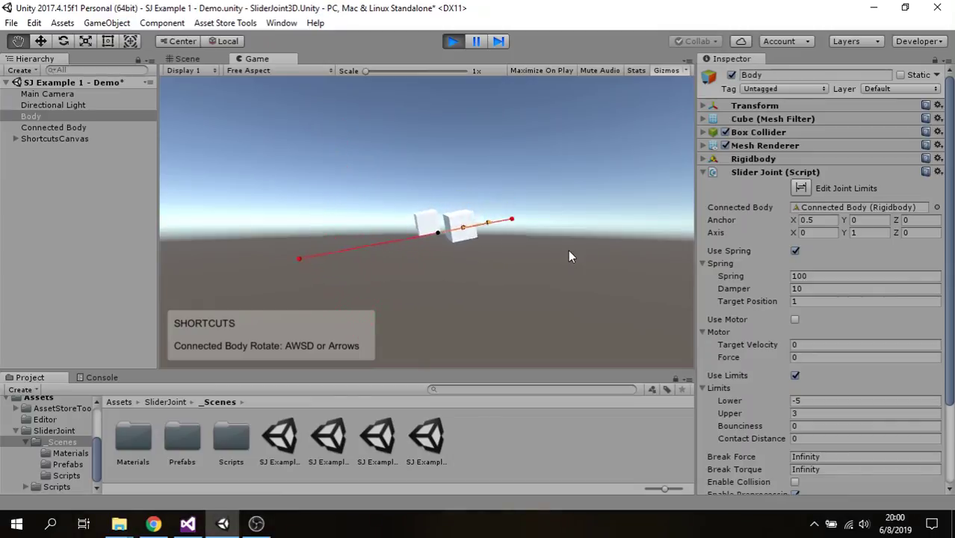
key("a")
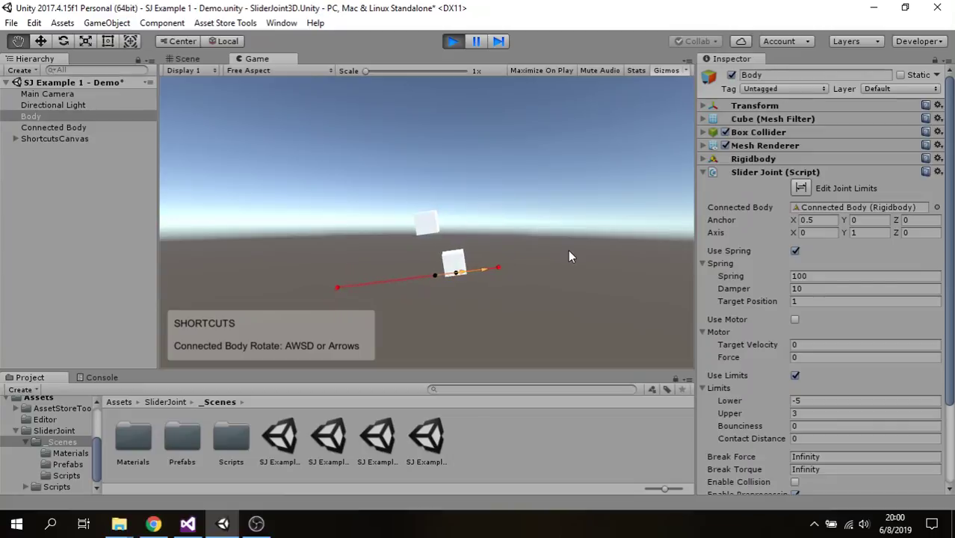
key("d")
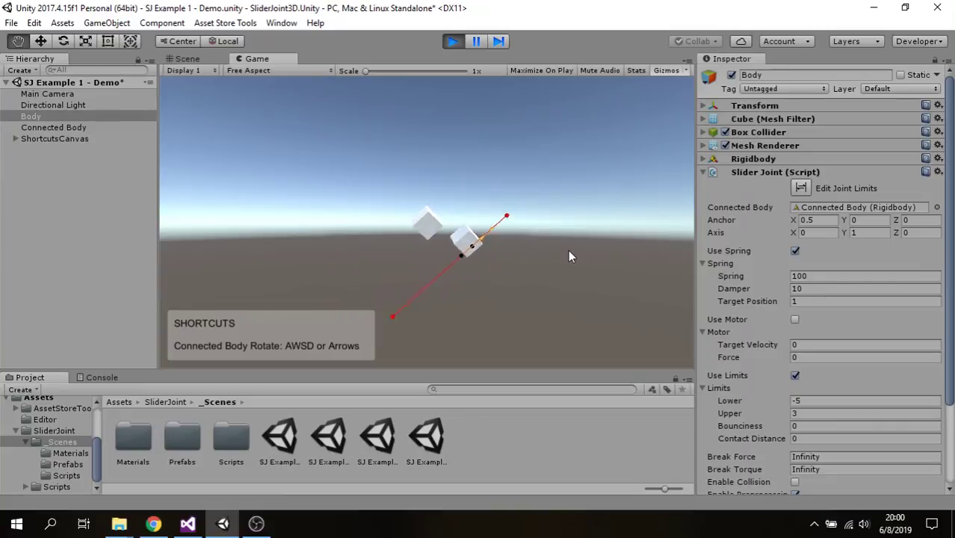
key("d")
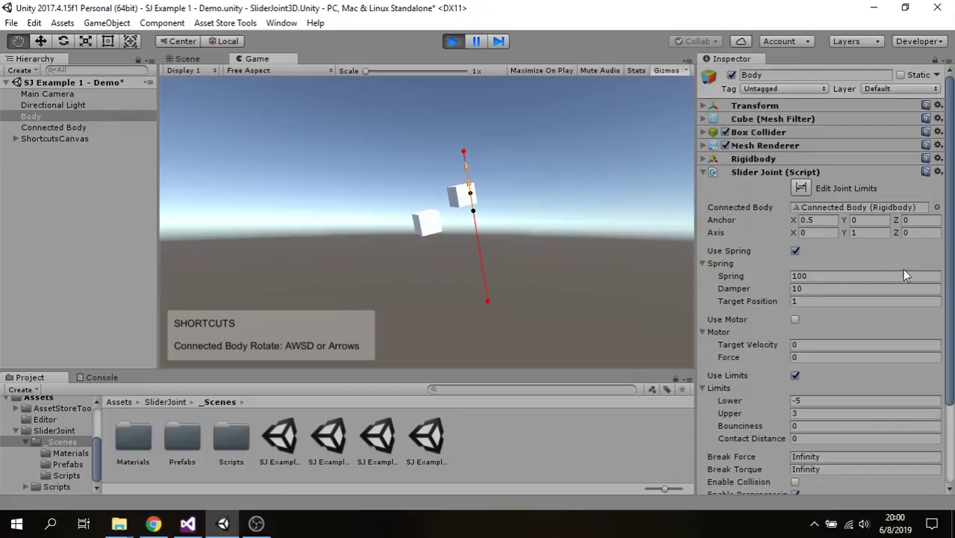
Turn off the spring and enable the motor with Force 100 and Target Velocity 1.18.
left_click(794, 252)
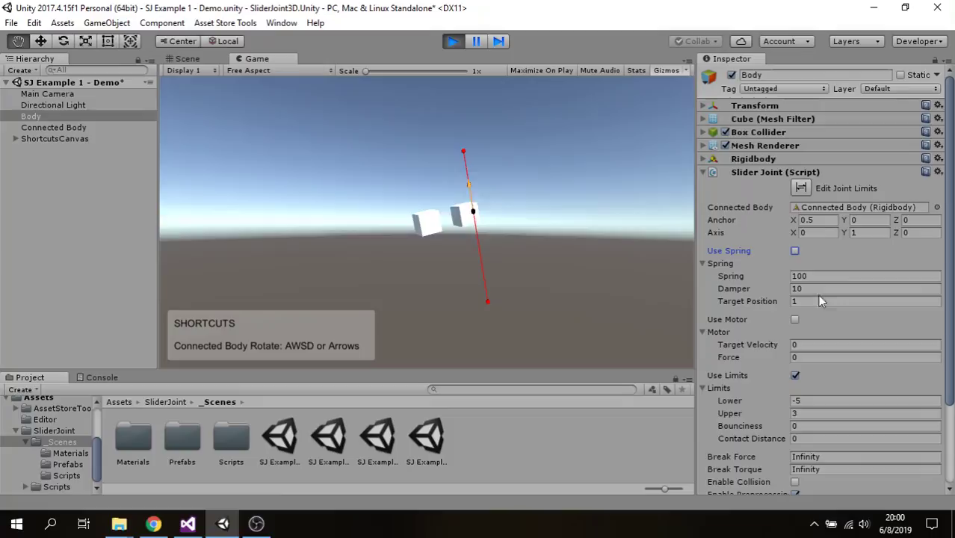
left_click(808, 343)
left_click(810, 356)
type("100")
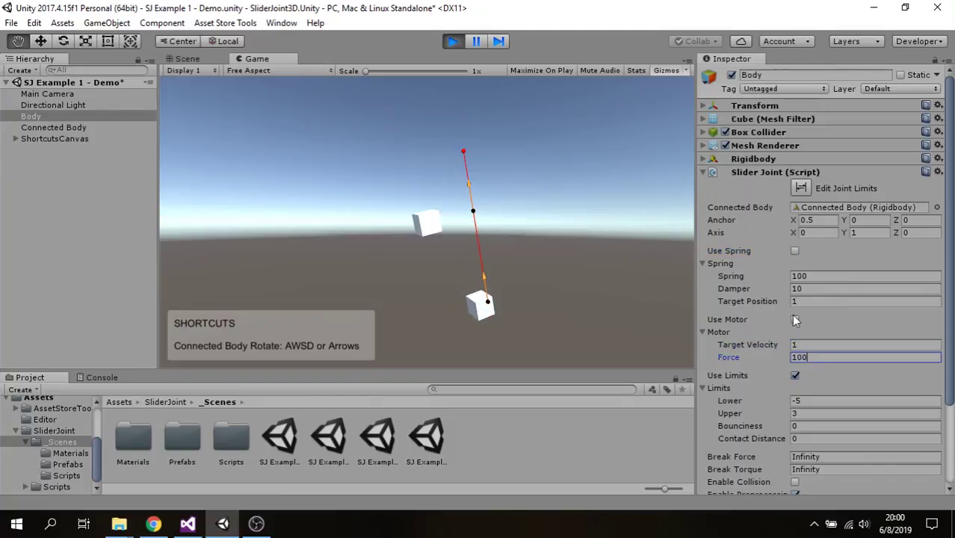
left_click(794, 319)
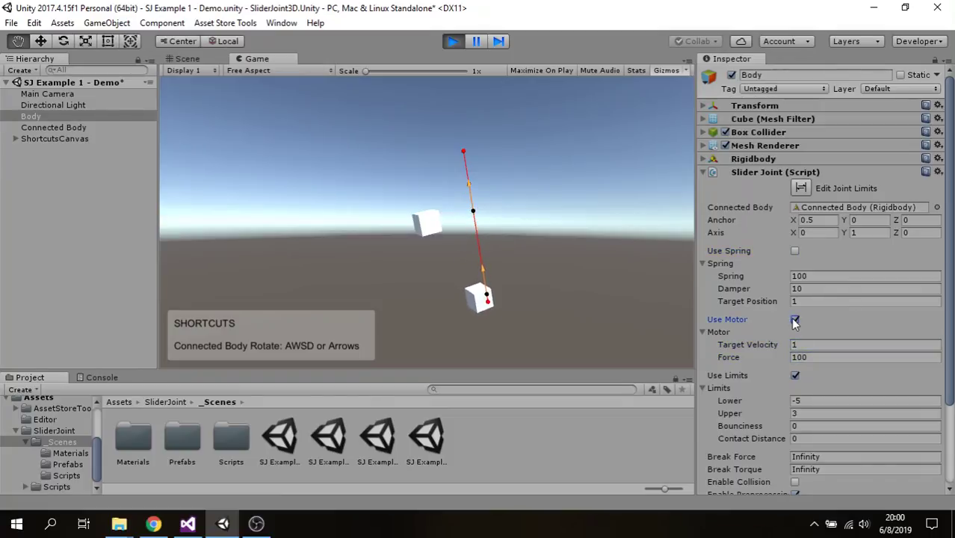
left_click_drag(766, 344, 770, 342)
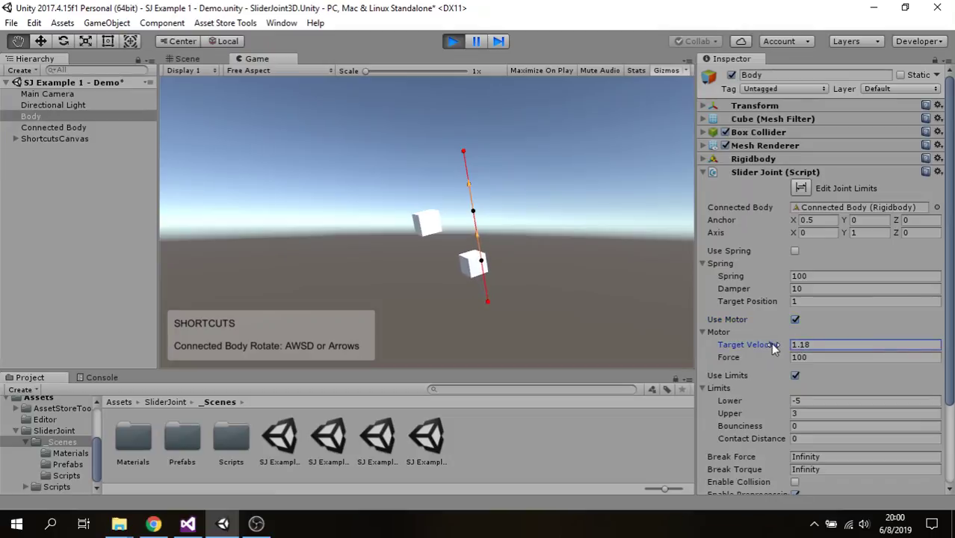
Rotate the connected body toward horizontal and back over to the left.
left_click(552, 275)
key("d")
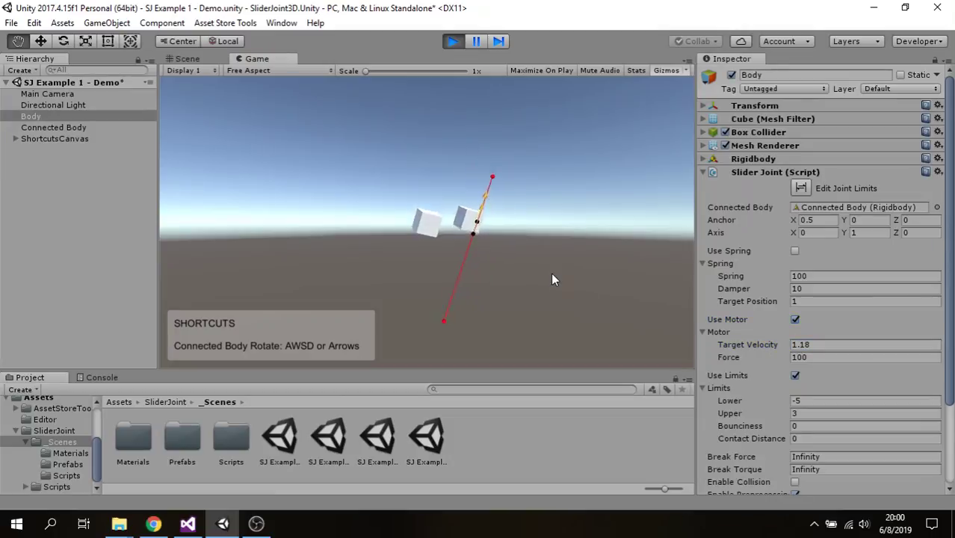
key("d")
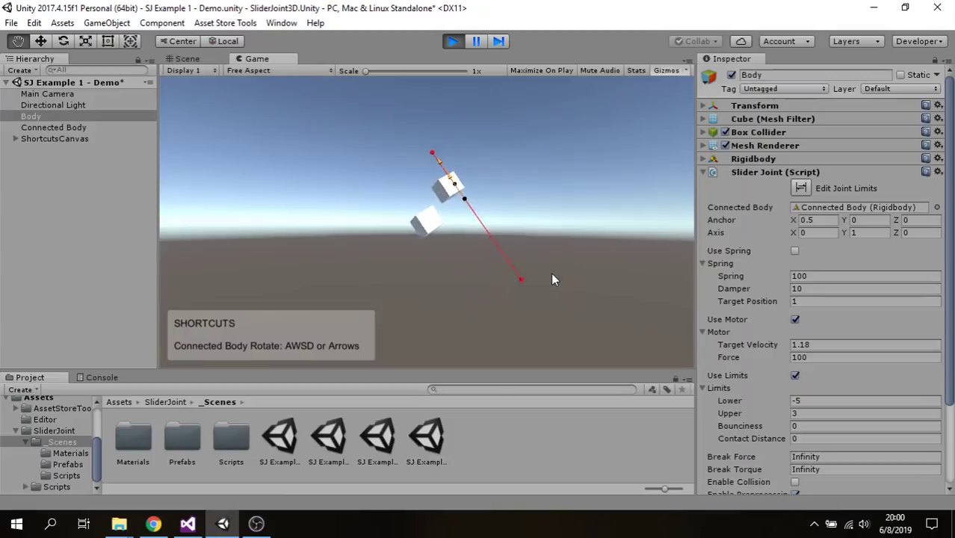
key("a")
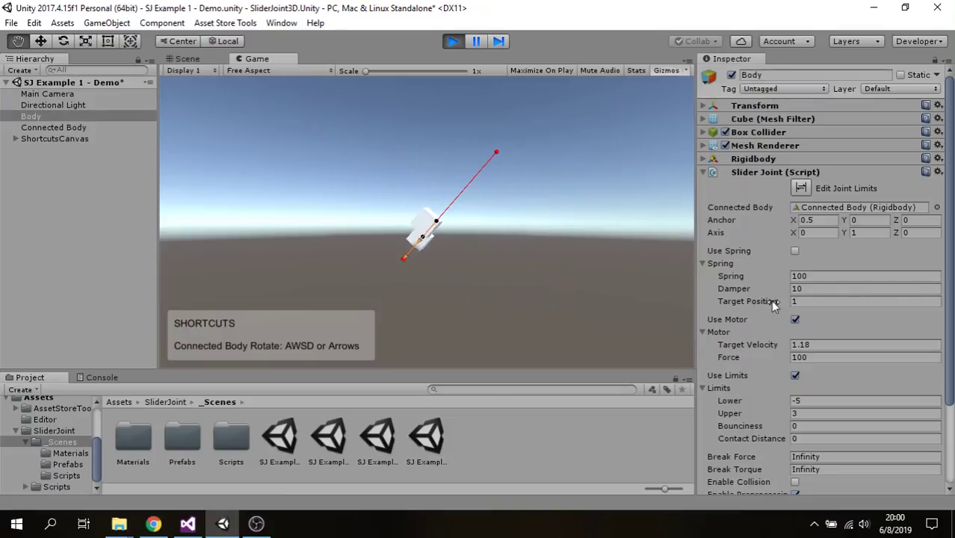
key("a")
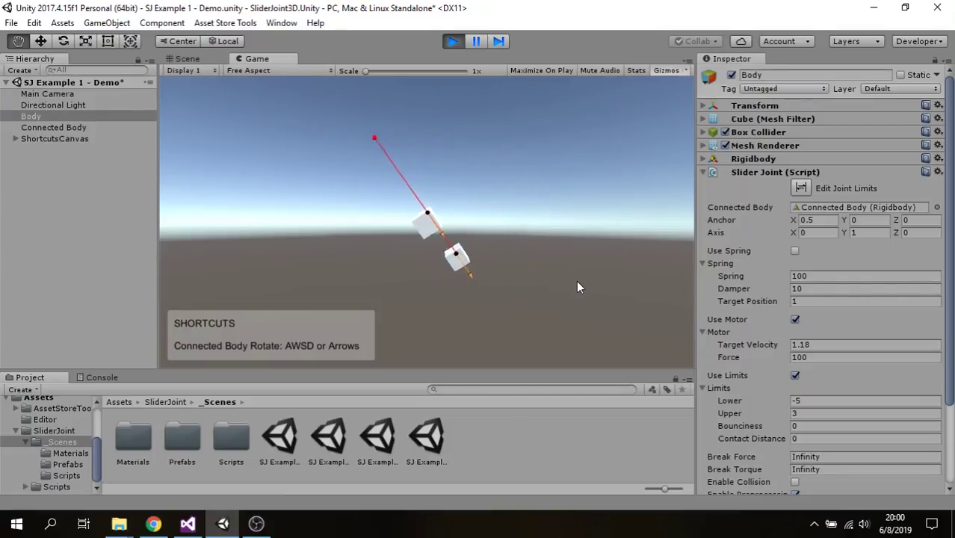
Toggle the motor and spring off and on while rotating the axis toward vertical.
left_click(796, 319)
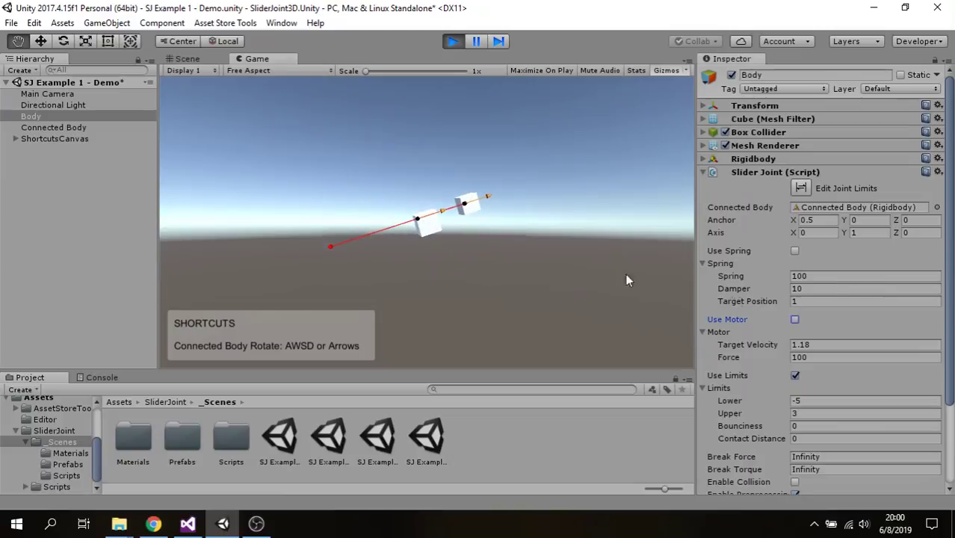
left_click(795, 319)
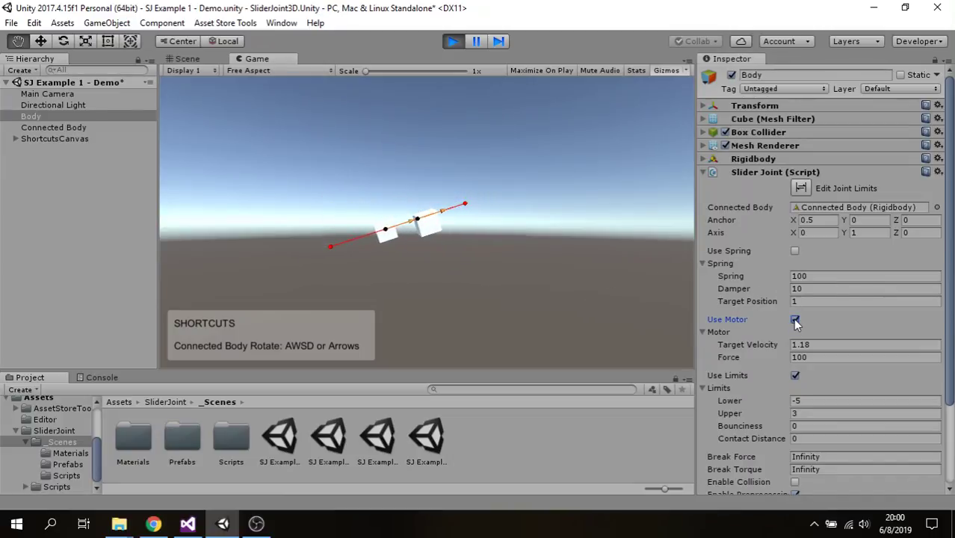
left_click(794, 252)
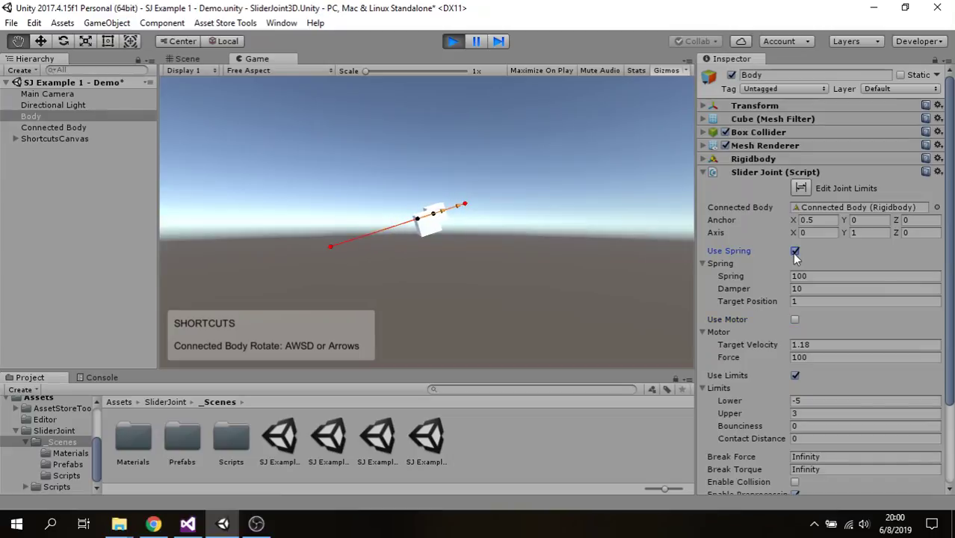
left_click(795, 252)
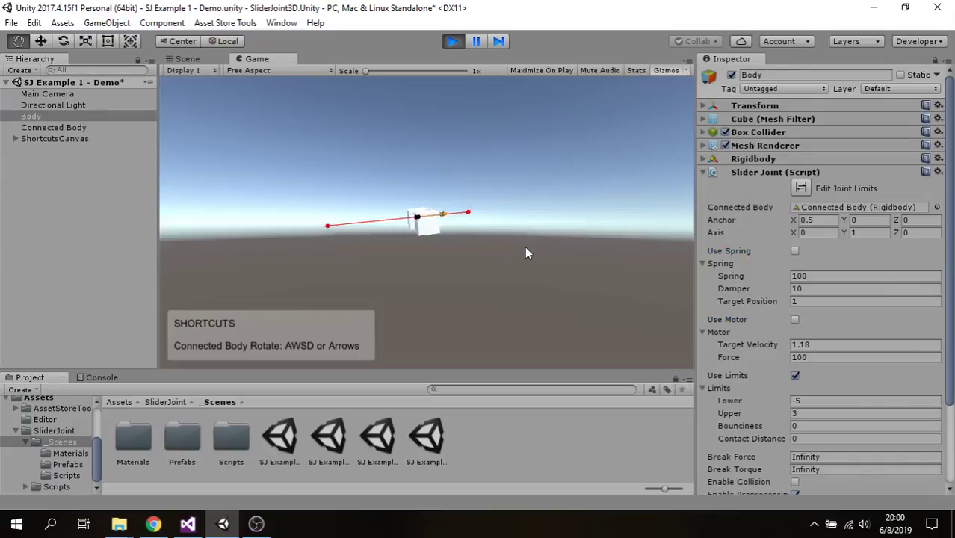
key("a")
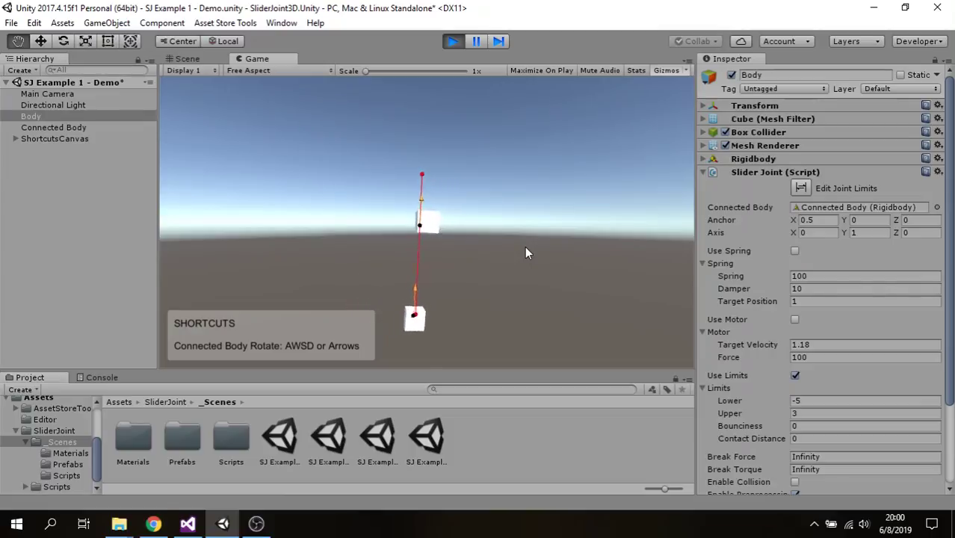
key("a")
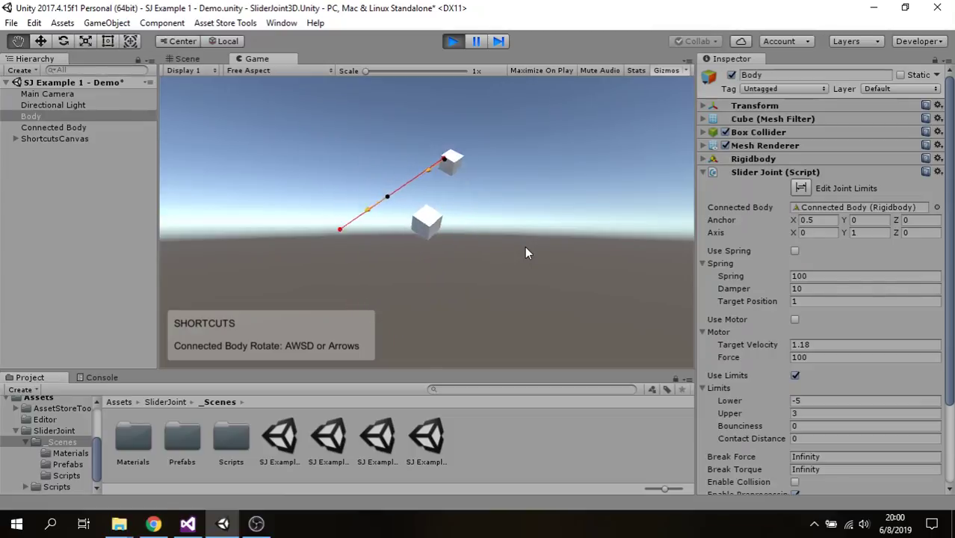
Re-enable the spring at stiffness 1000 and move its target position from -5 to about 0.76.
left_click(794, 250)
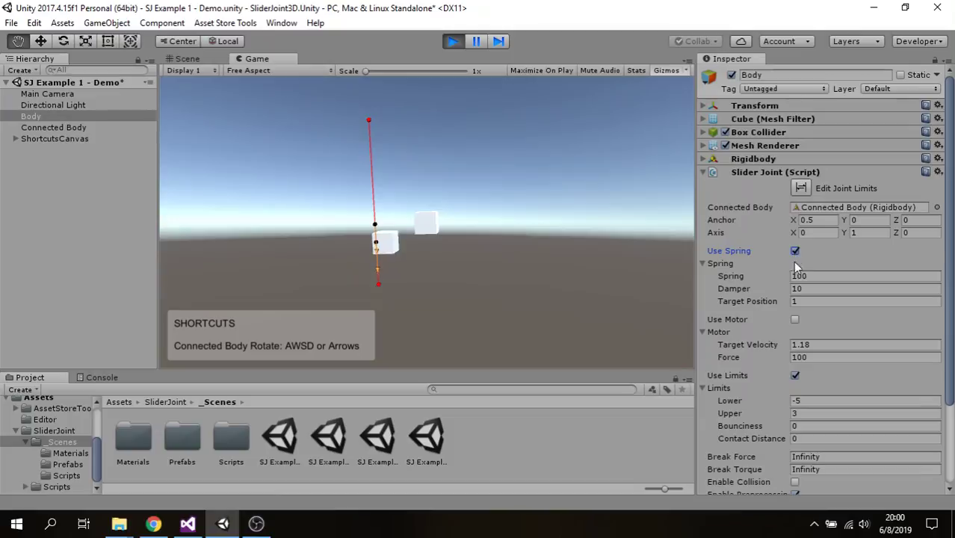
mouse_move(768, 301)
left_mouse_down()
mouse_move(625, 289)
mouse_move(796, 292)
left_mouse_up()
left_click(828, 276)
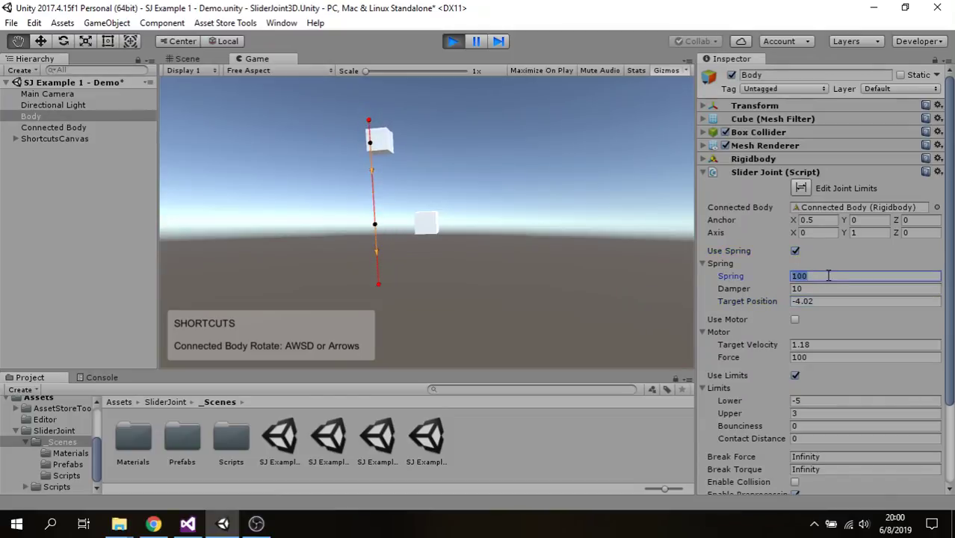
left_click_drag(752, 301, 864, 301)
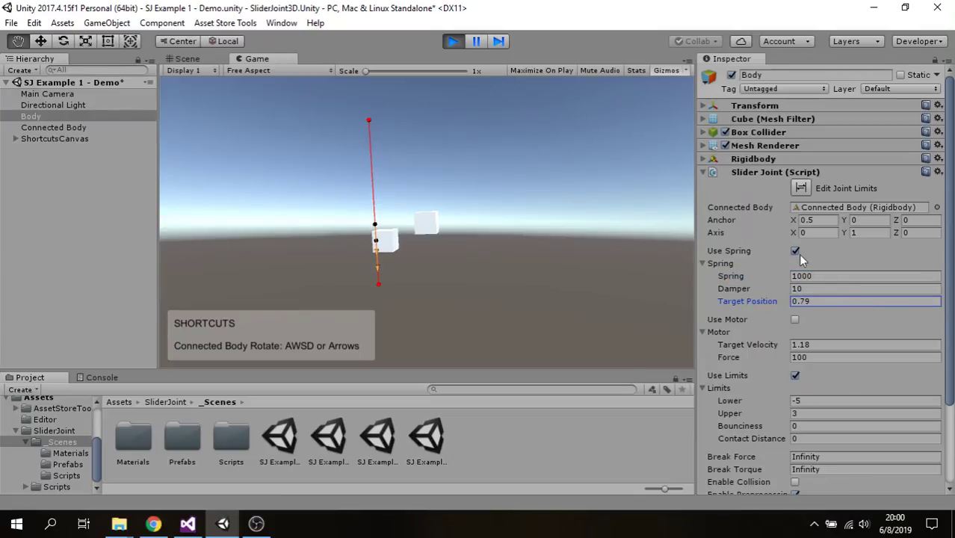
Pull the target position to -5.13, turn the spring off, and exit Play mode.
left_click_drag(767, 302, 694, 293)
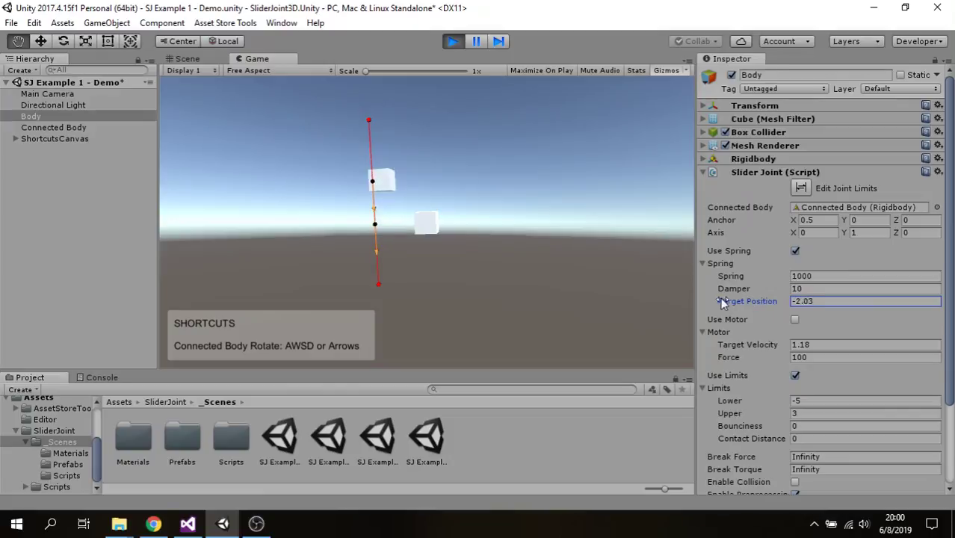
left_click(795, 251)
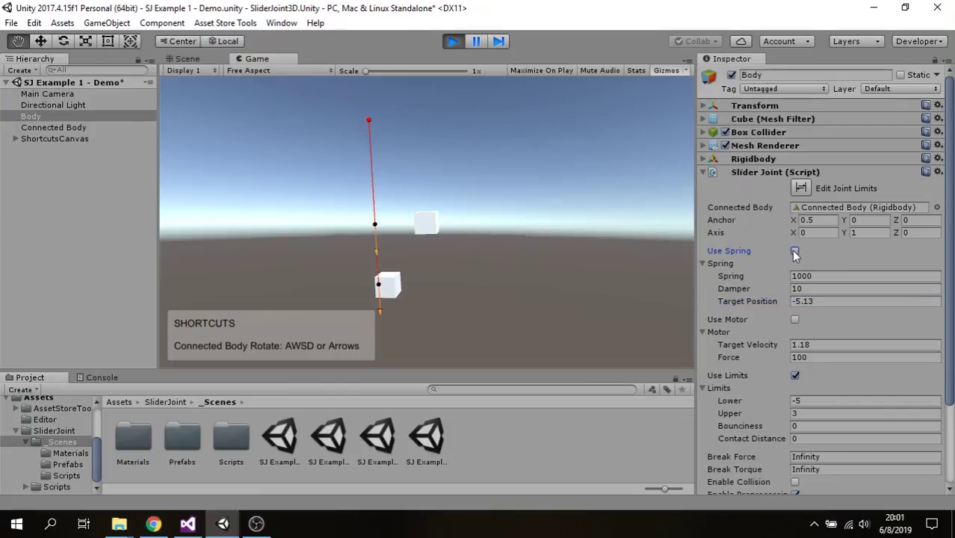
left_click(455, 41)
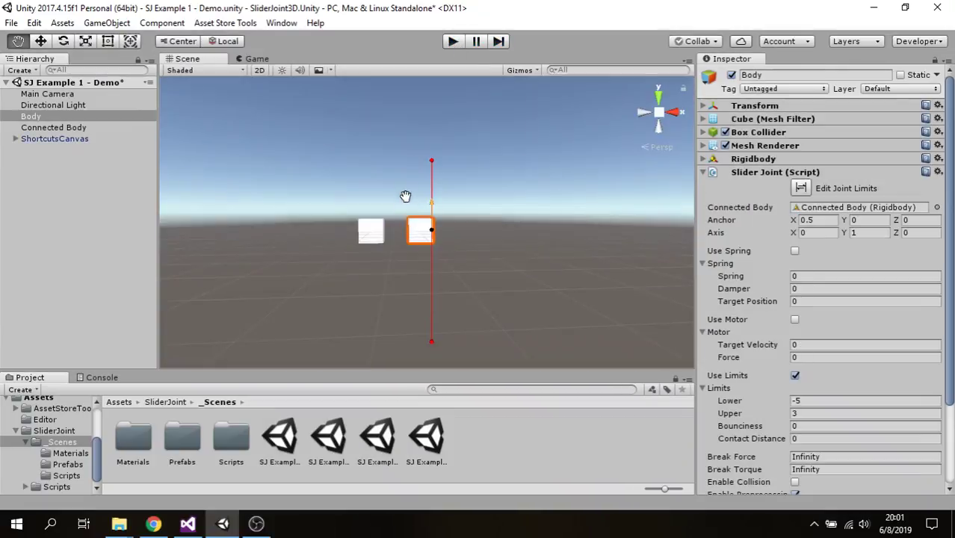
Save the current scene, open SJ Example 2 - ForkLift, and start playing it.
double_click(332, 439)
left_click(460, 295)
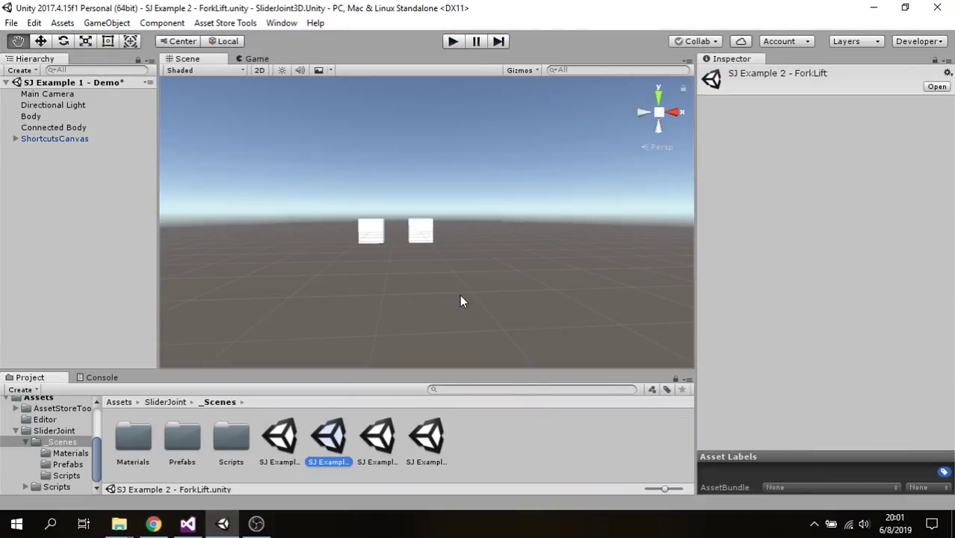
left_click(453, 42)
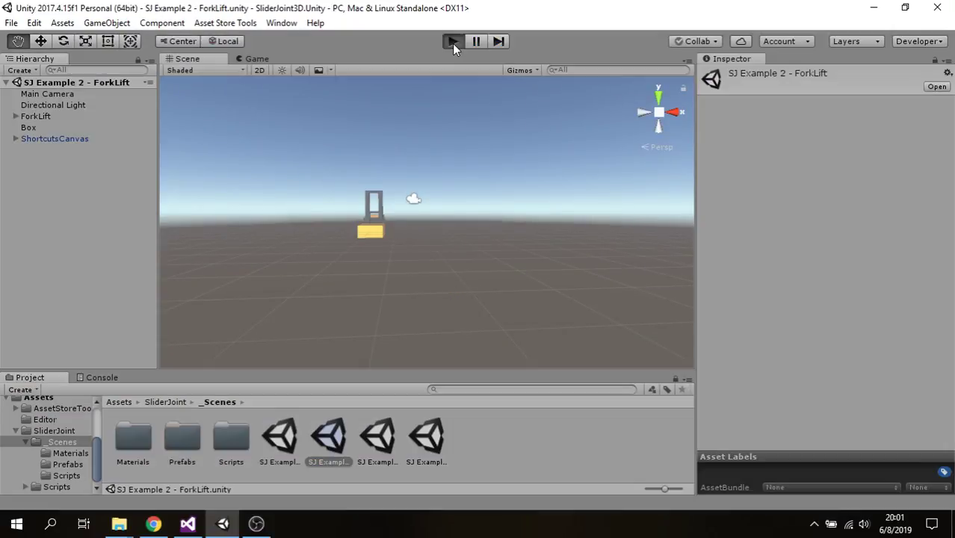
Select ForkLift and raise the fork with W to lift the box.
left_click(26, 117)
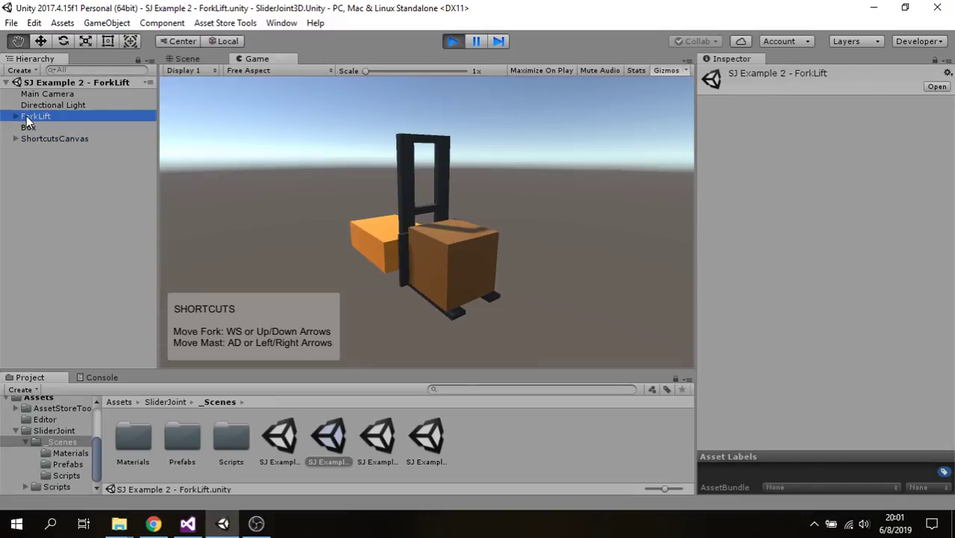
left_click(527, 180)
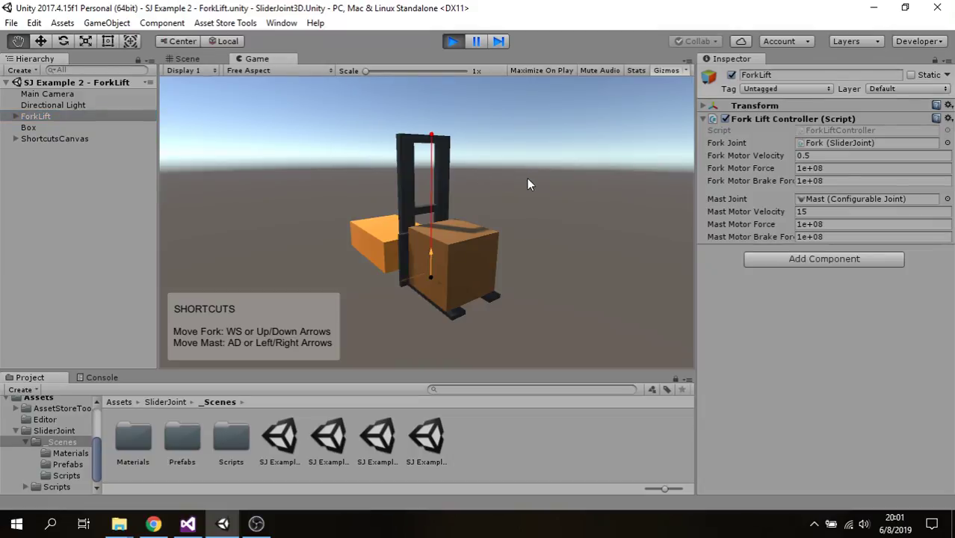
key("w")
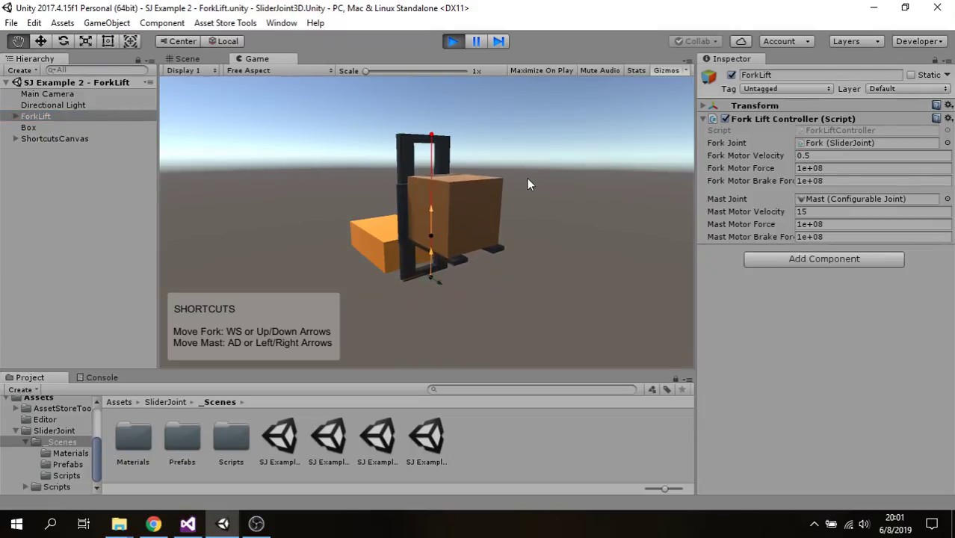
Tilt the forklift mast back and forth with A and D.
key("a")
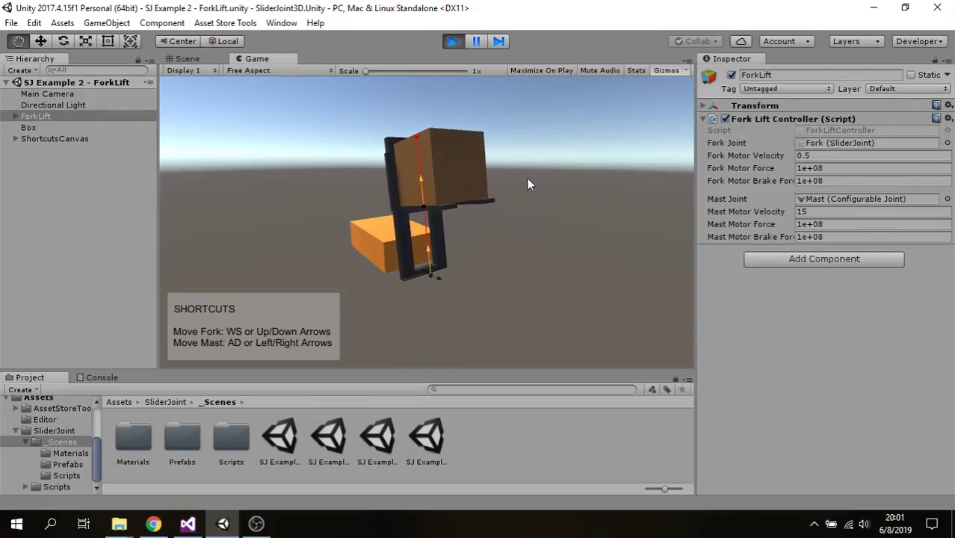
key("d")
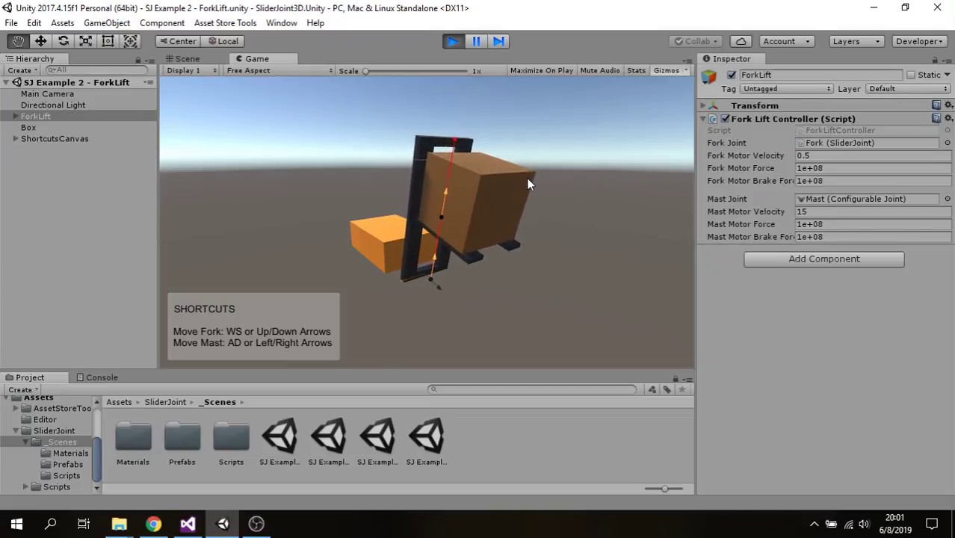
key("a")
Expand ForkLift, select Fork, and drive the fork down, up, and the mast forward.
left_click(16, 117)
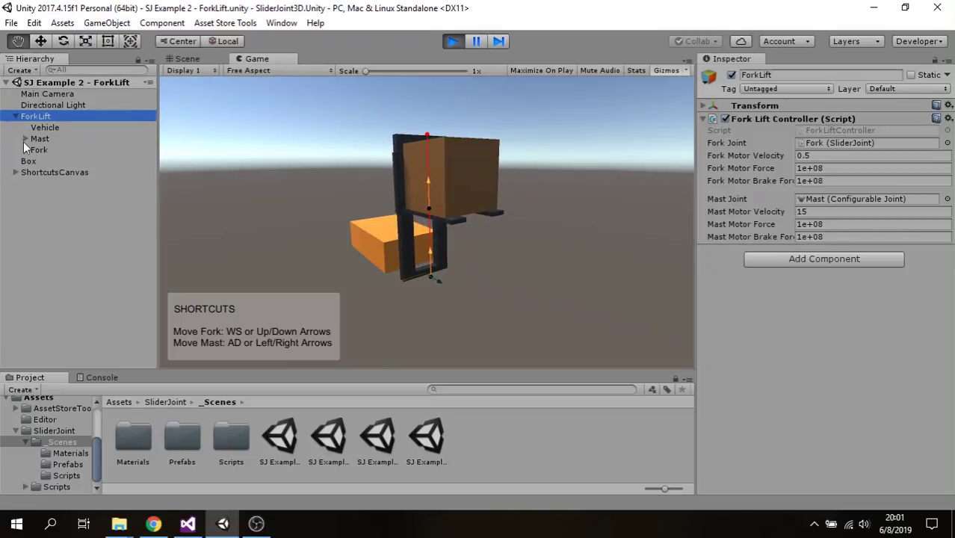
left_click(38, 151)
left_click(462, 219)
key("s")
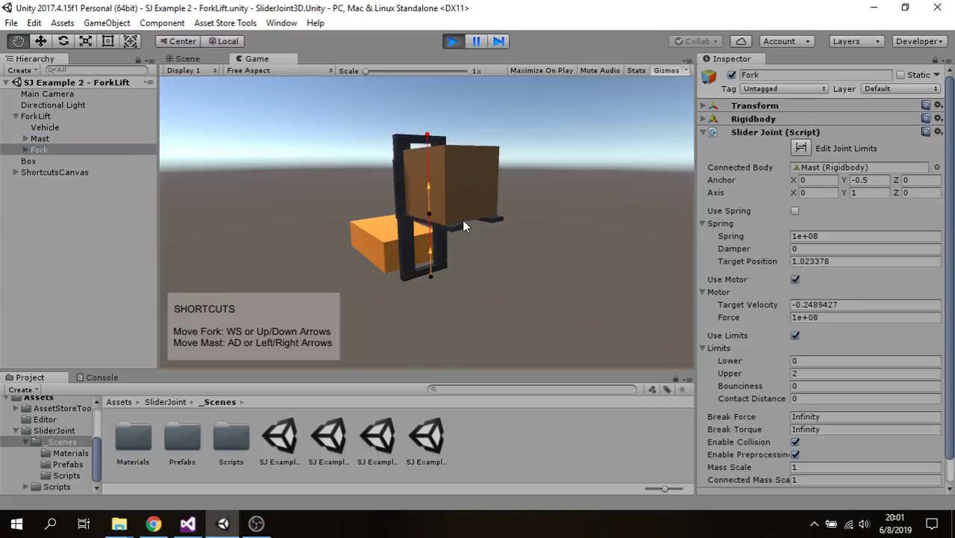
key("w")
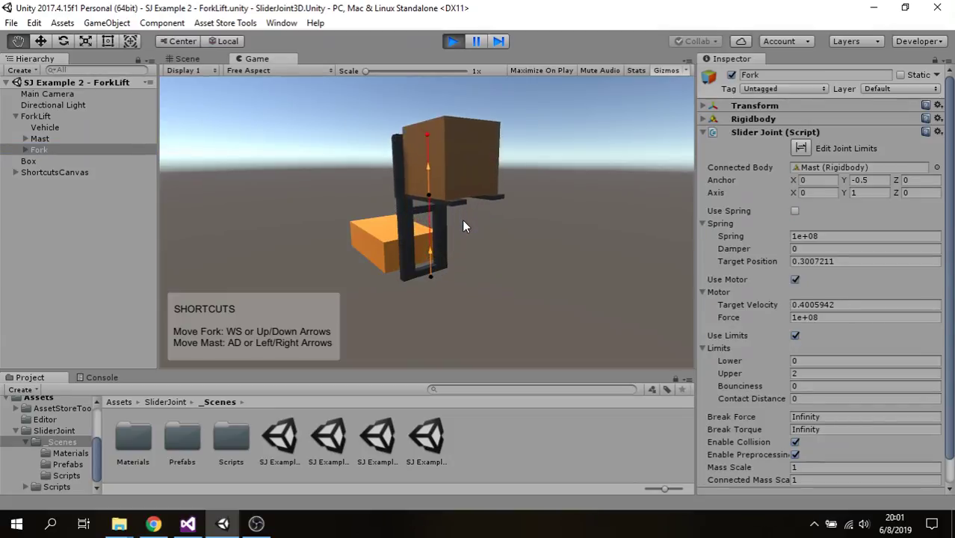
key("d")
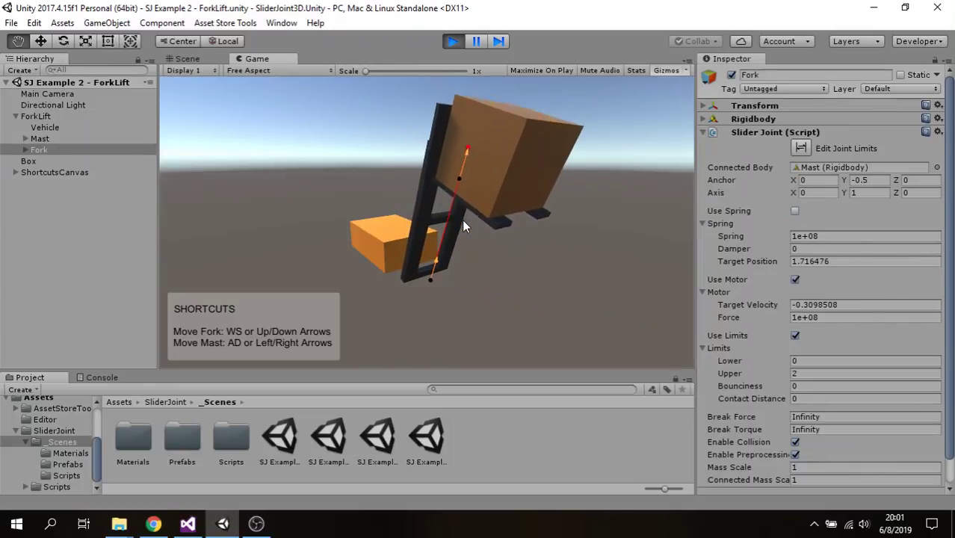
key("s")
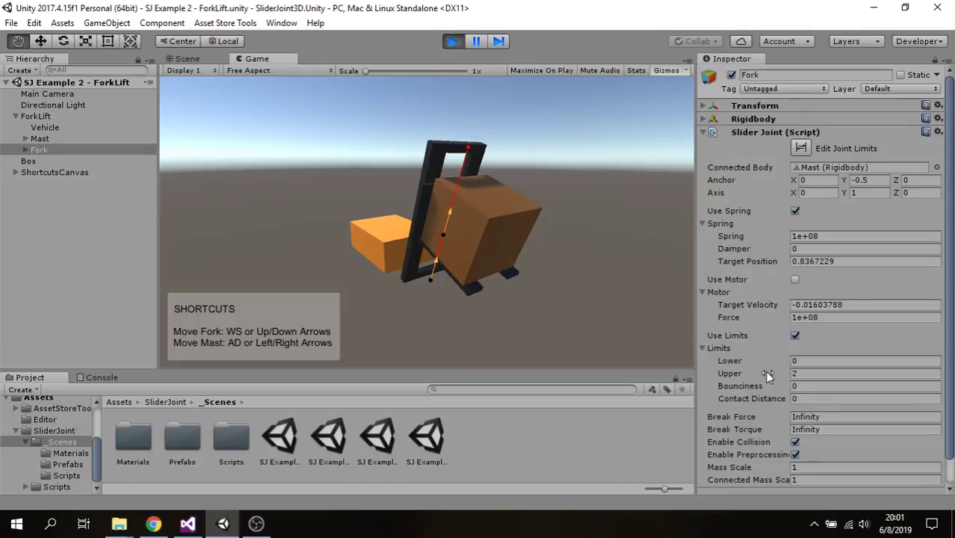
Set the Fork's upper slide limit to 2.48 and test raising and lowering the box.
left_click(576, 249)
key("w")
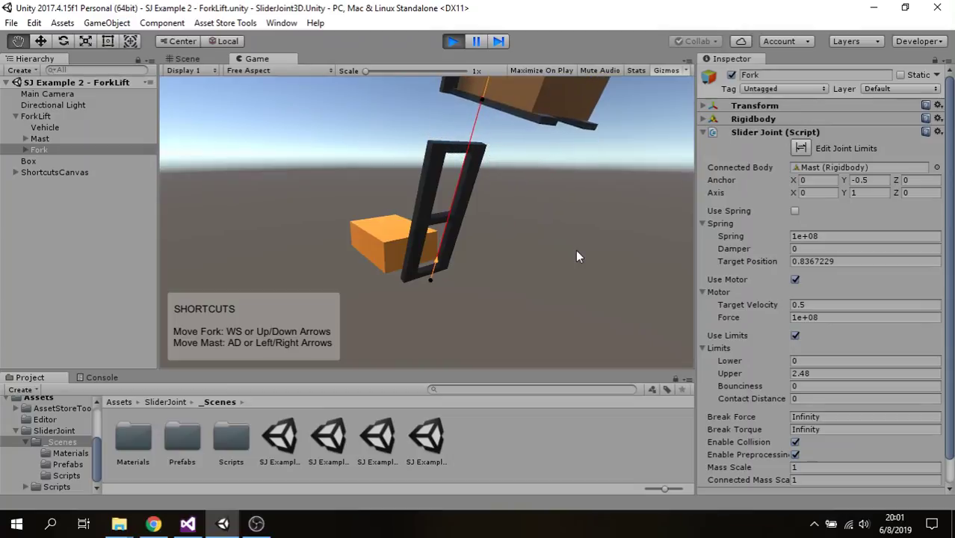
key("s")
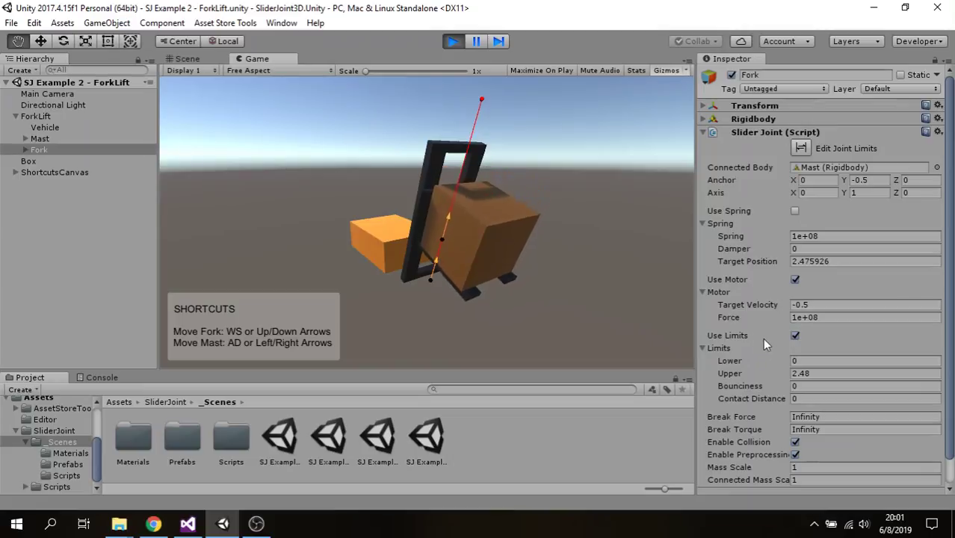
Reduce the upper limit to 1.21, test it with W, and stop the ForkLift scene.
left_click(811, 373)
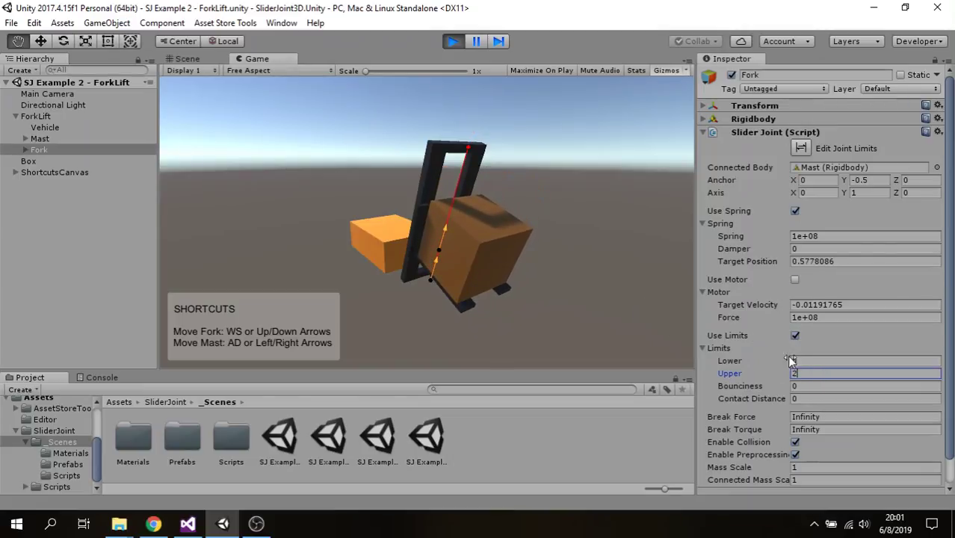
type("1.34")
left_click_drag(762, 373, 760, 372)
left_click(535, 270)
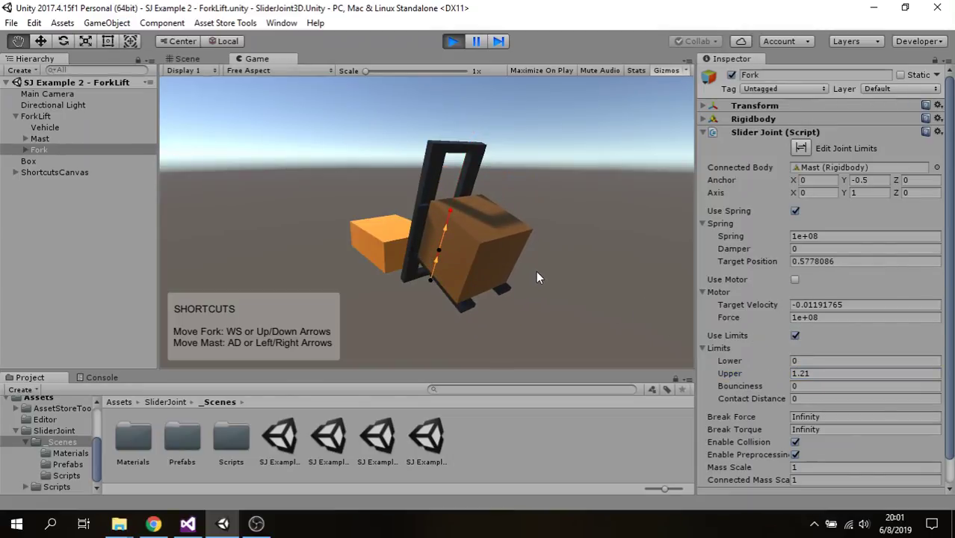
key("w")
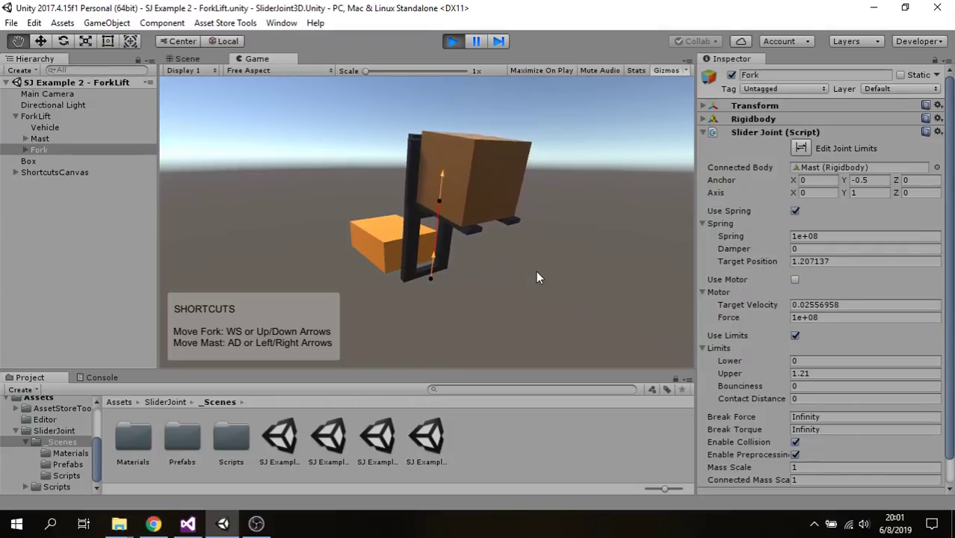
left_click(455, 40)
Play SJ Example 3 - Hydraulic Cylinder, select HydraulicCylinder (1)–(4), and raise then lower the platform.
double_click(378, 441)
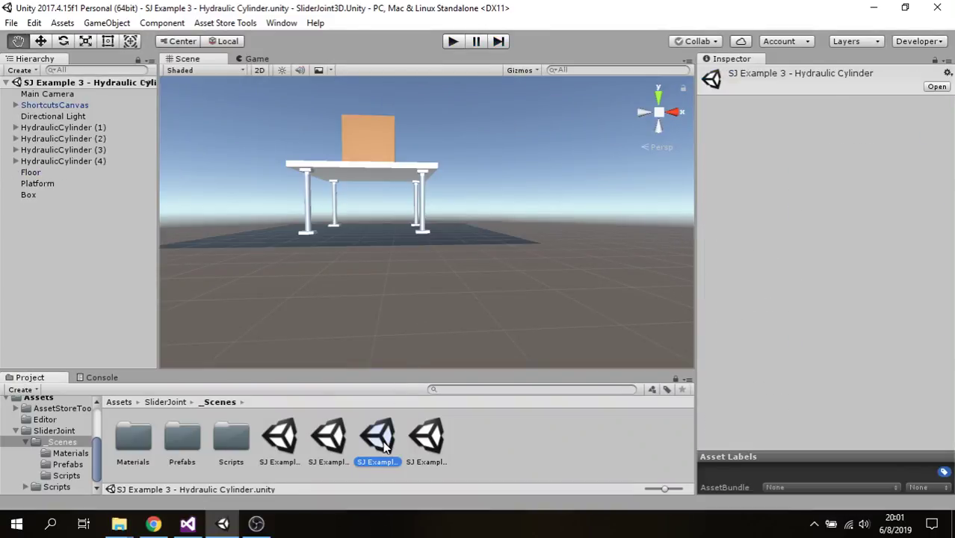
left_click(453, 42)
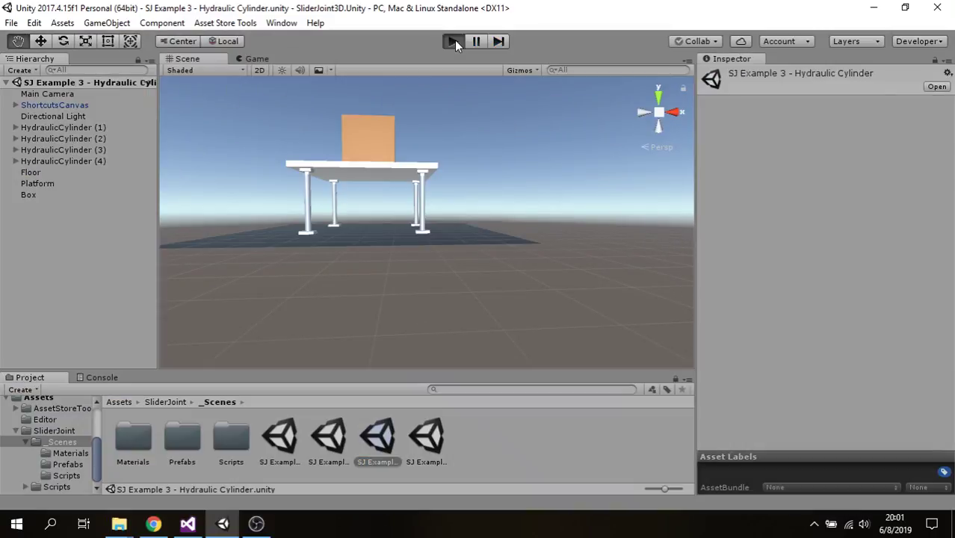
left_click(72, 127)
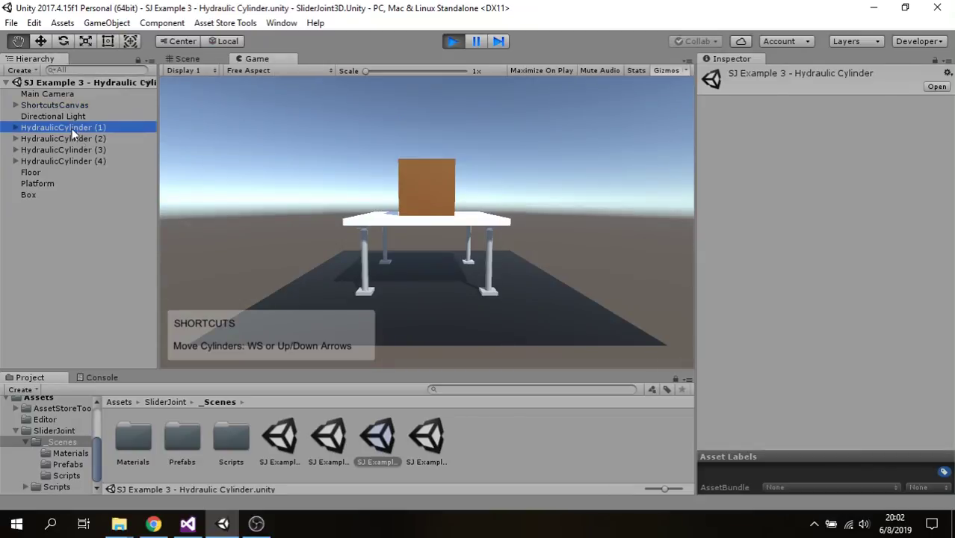
left_click(75, 161, "shift")
left_click(565, 225)
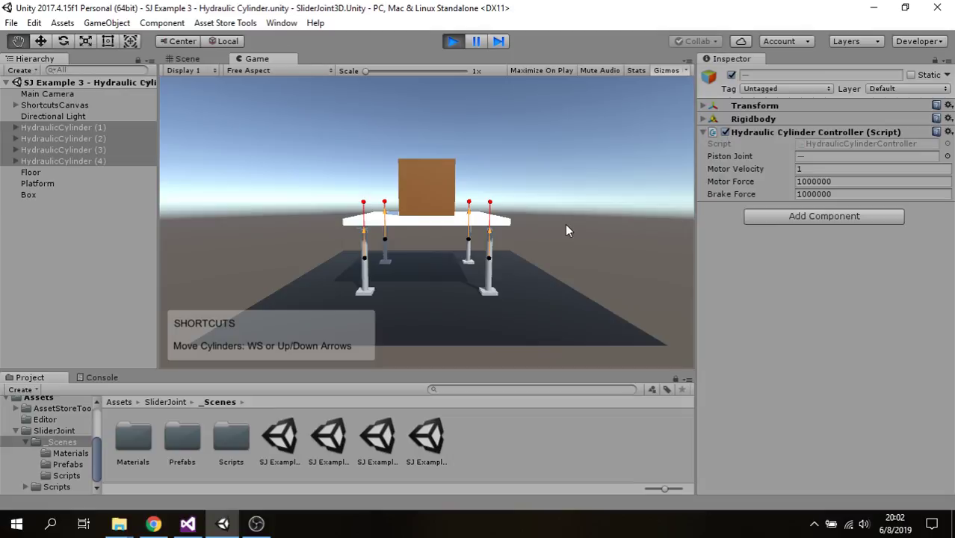
key("w")
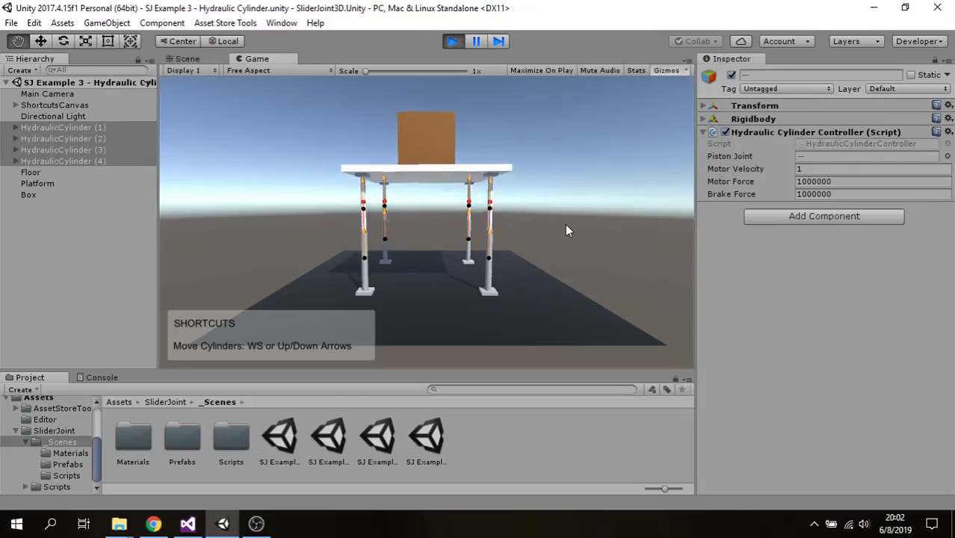
key("s")
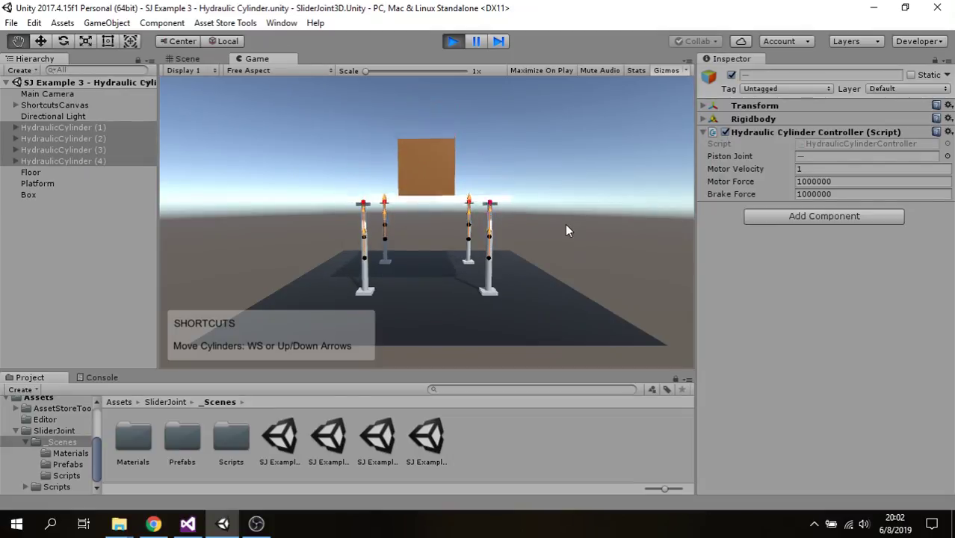
Set the cylinders' Motor Velocity to 0.5 and raise the platform more slowly.
key("w")
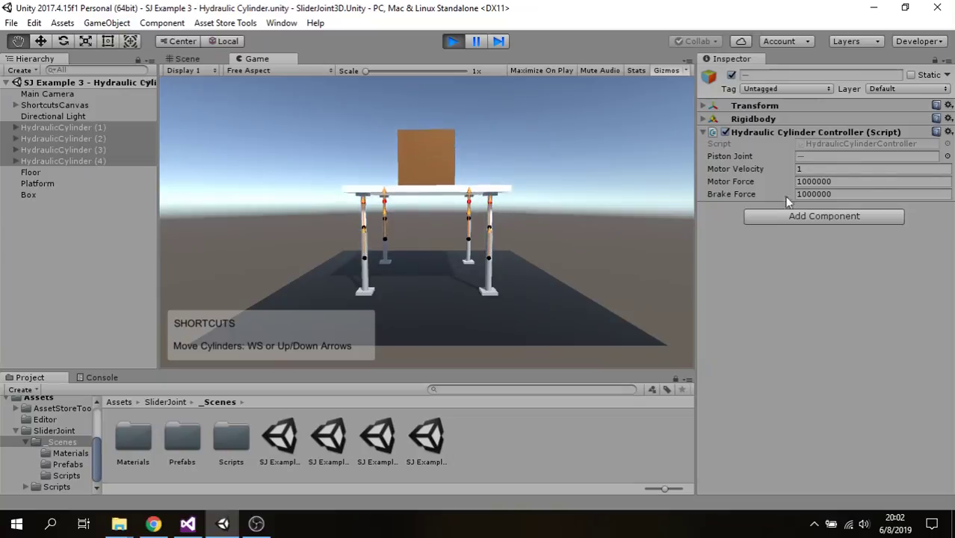
left_click(794, 169)
type("0.5")
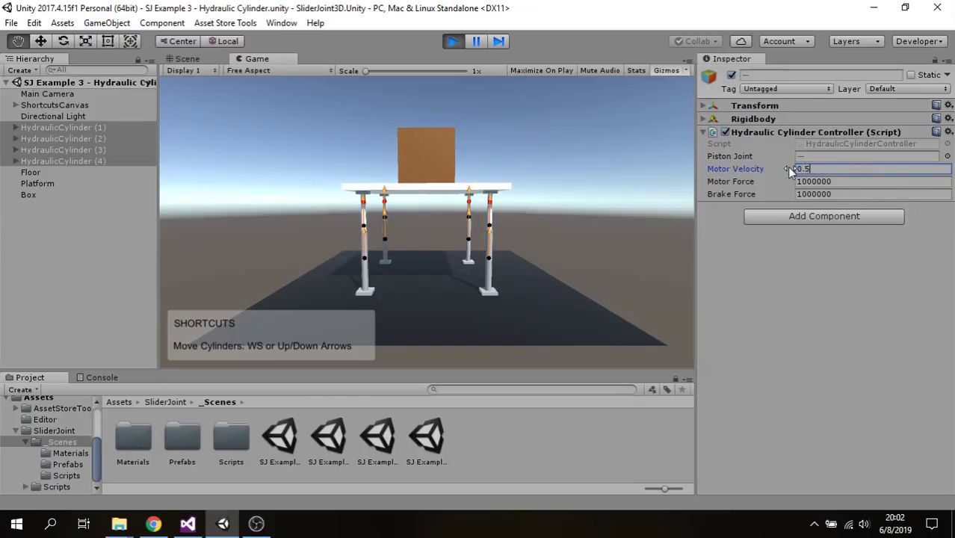
left_click(523, 213)
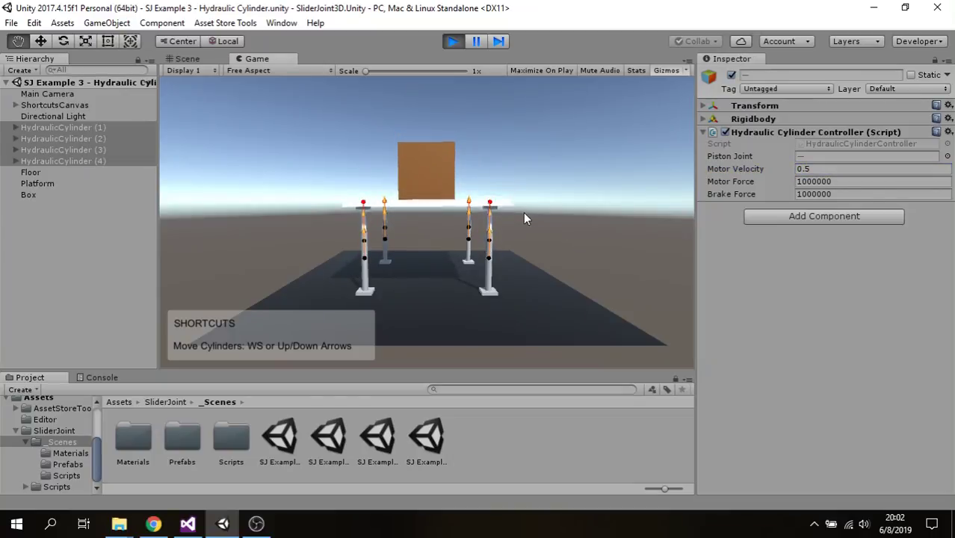
key("w")
Set Motor Velocity to 2 and raise the platform faster.
left_click(769, 166)
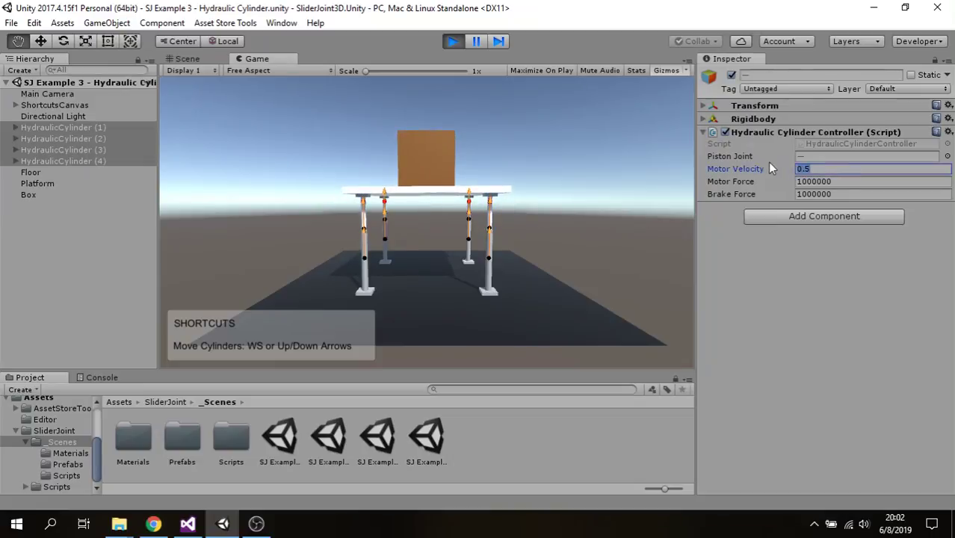
type("2")
left_click(529, 217)
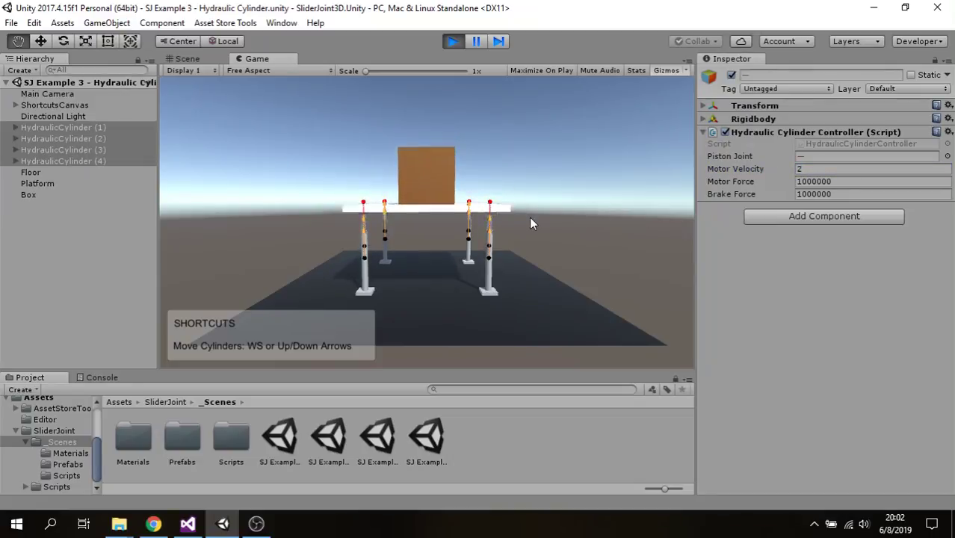
key("w")
Restore Motor Velocity 1 and disable the controller on HydraulicCylinder (3).
left_click(805, 169)
type("1")
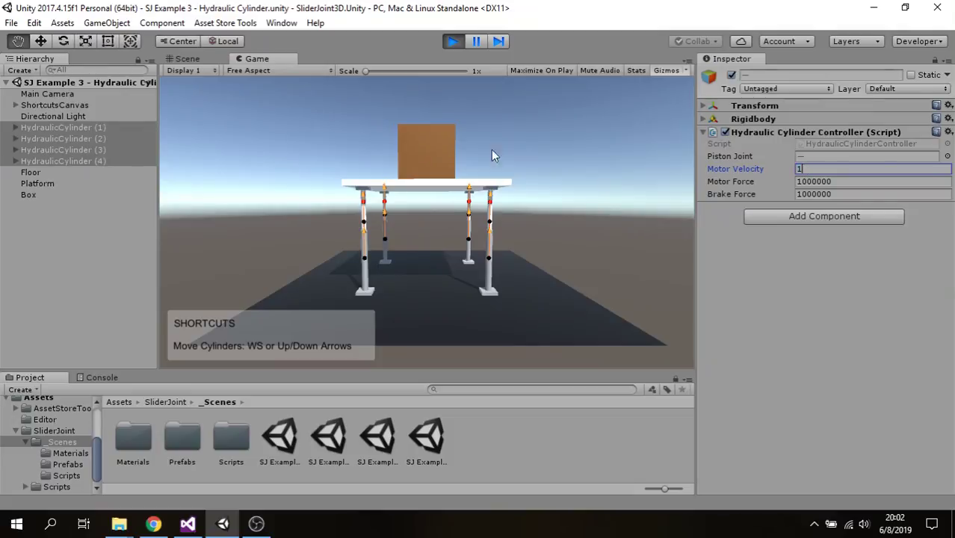
left_click(75, 130)
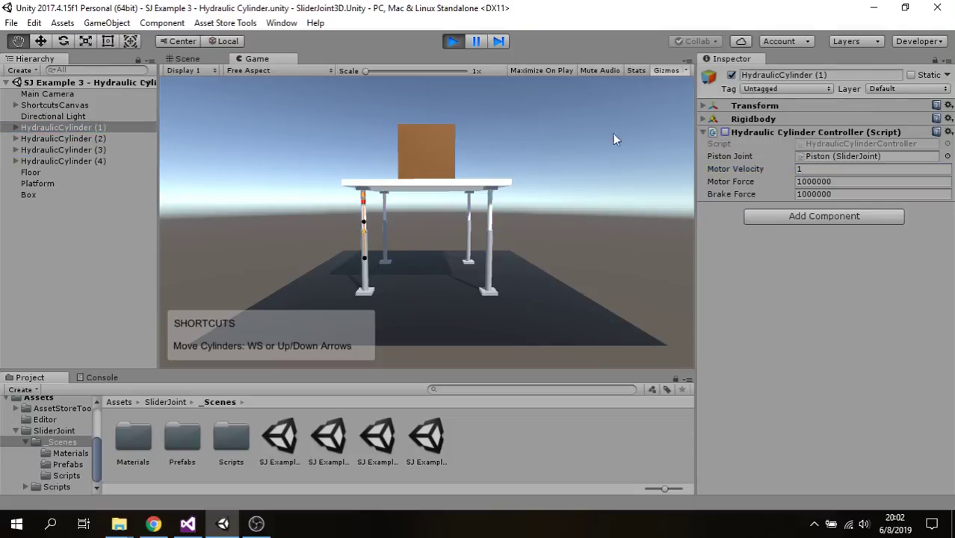
left_click(50, 151)
left_click(723, 132)
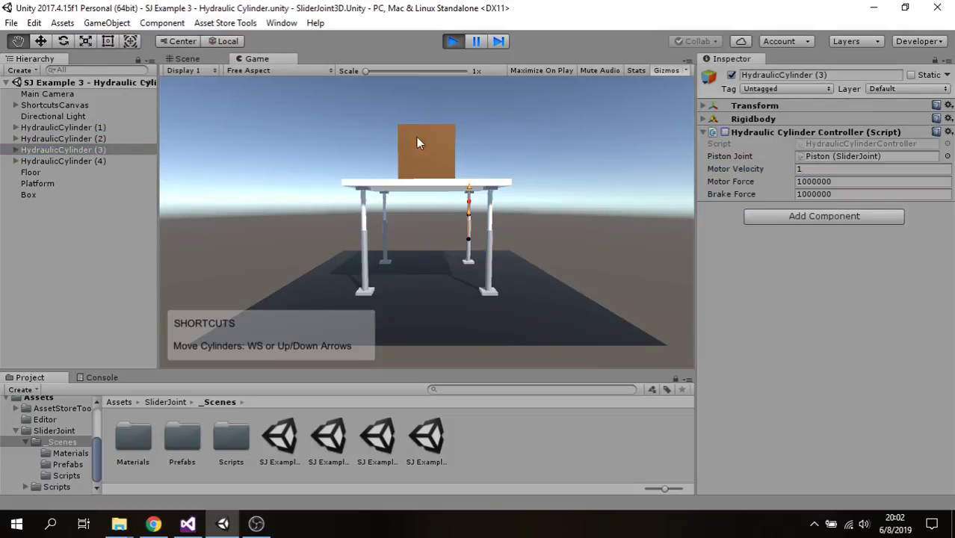
Reselect all four cylinders, raise the platform, then lower it slightly.
left_click(29, 129)
left_click(82, 164, "shift")
left_click(393, 162)
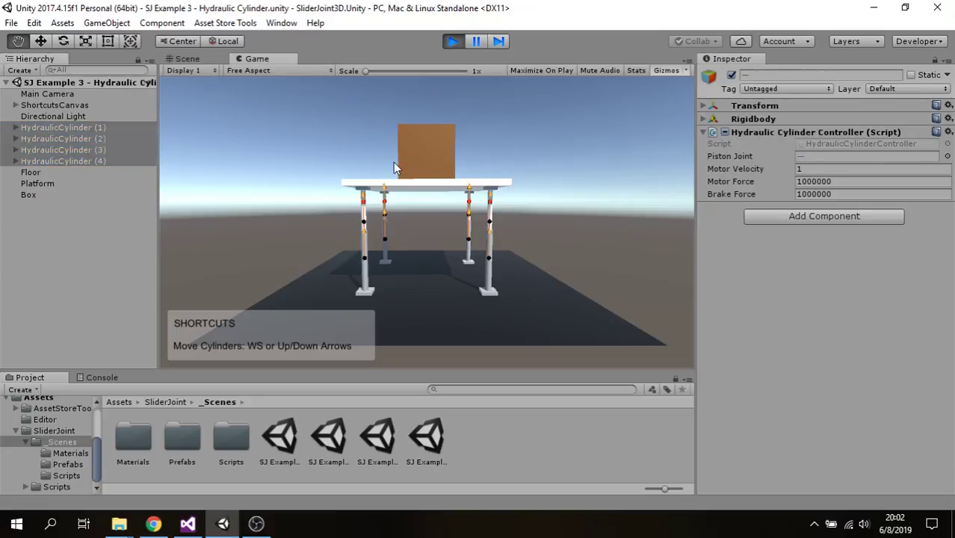
key("w")
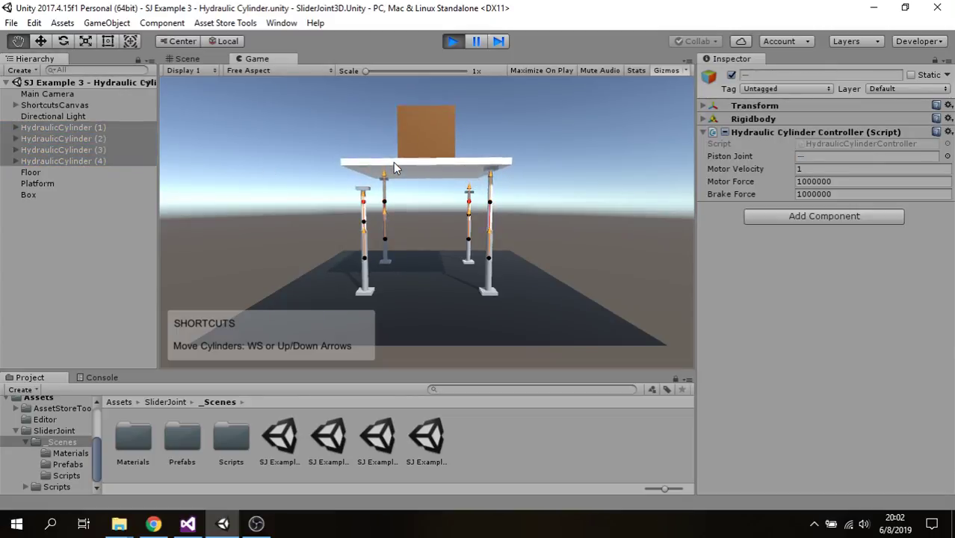
key("s")
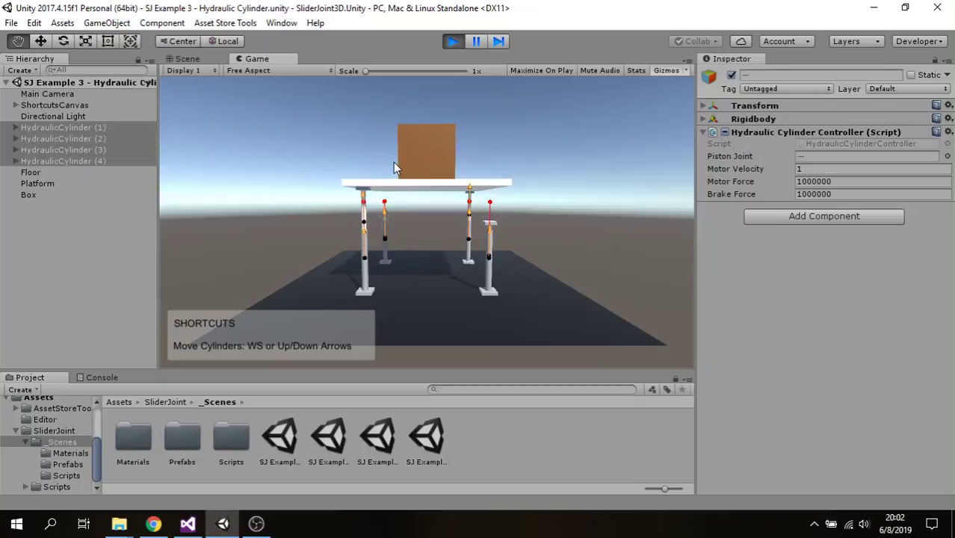
Enable only HydraulicCylinder (1)'s controller and drive cylinders unevenly until the platform tips over.
key("w")
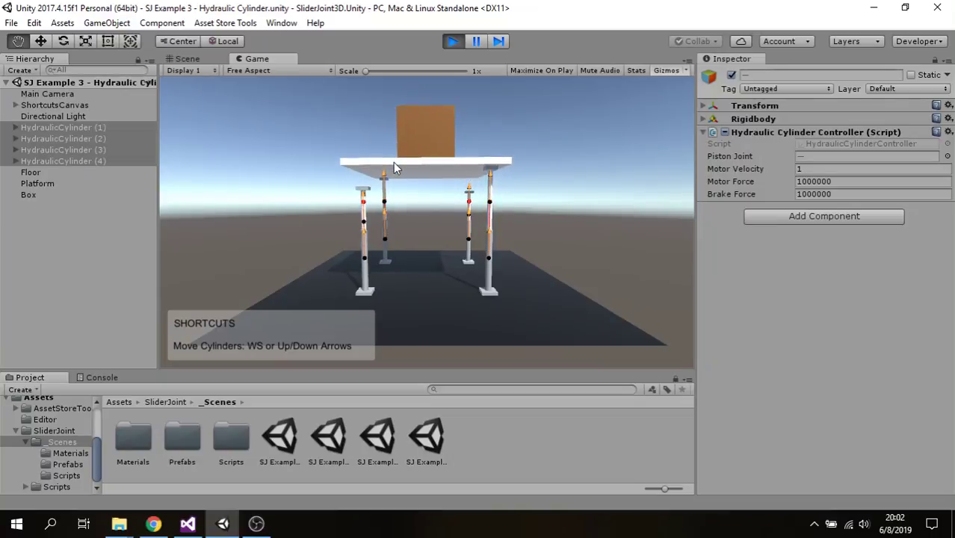
left_click(71, 132)
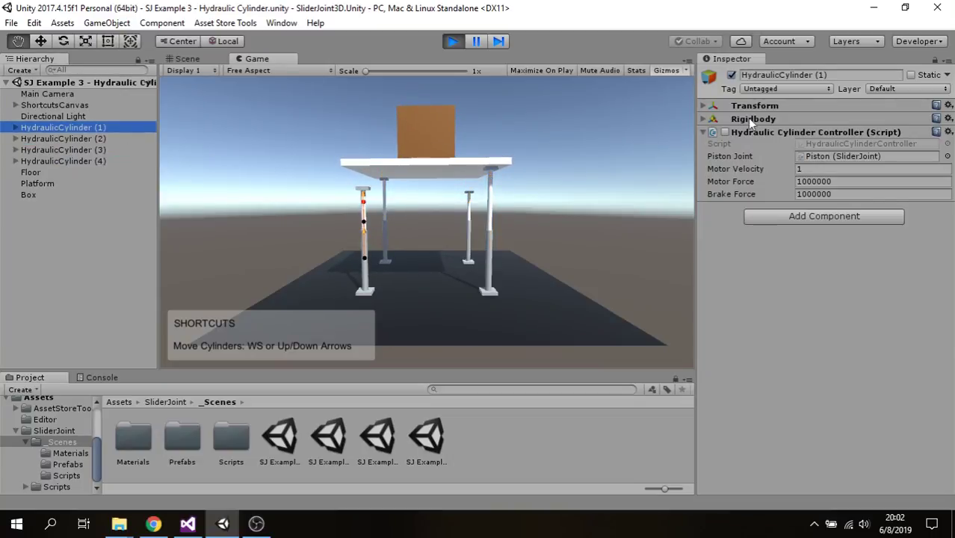
left_click(725, 133)
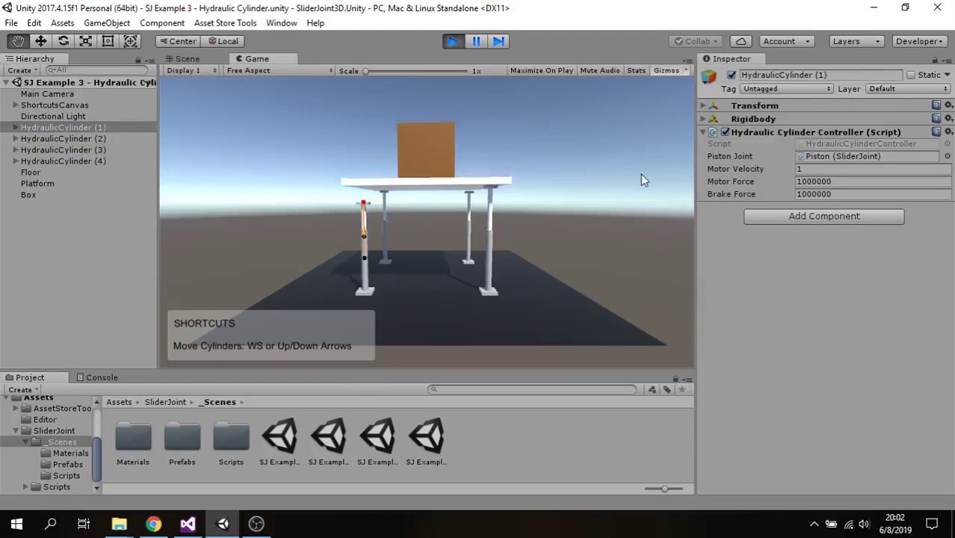
key("w")
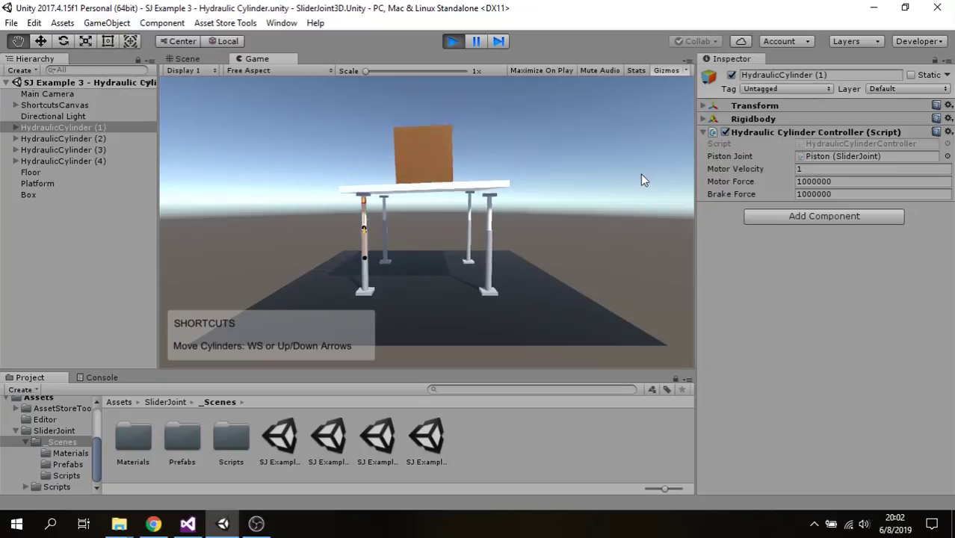
key("w")
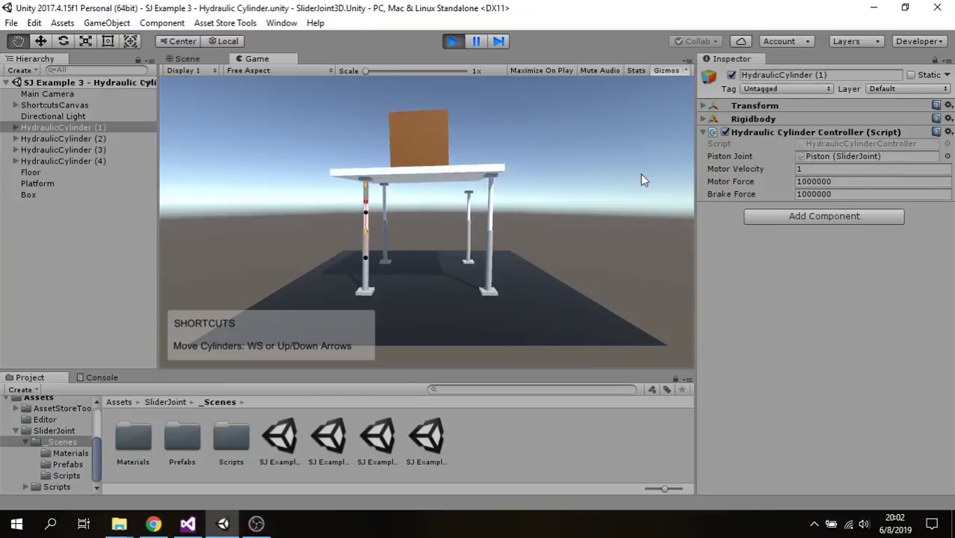
key("s")
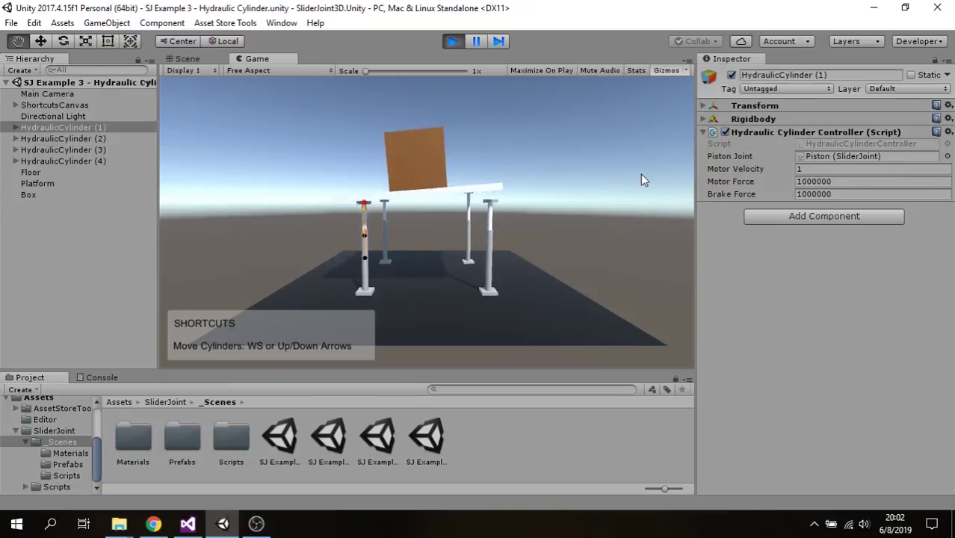
key("Up")
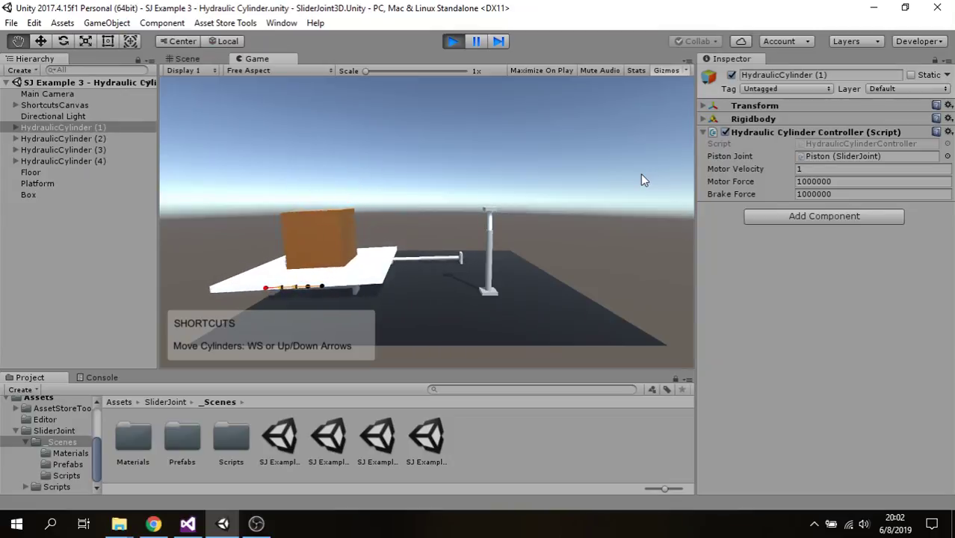
Open and play SJ Example 4 - Sliding Door, select House, and slide the door open and closed with A/D.
left_click(453, 41)
double_click(440, 437)
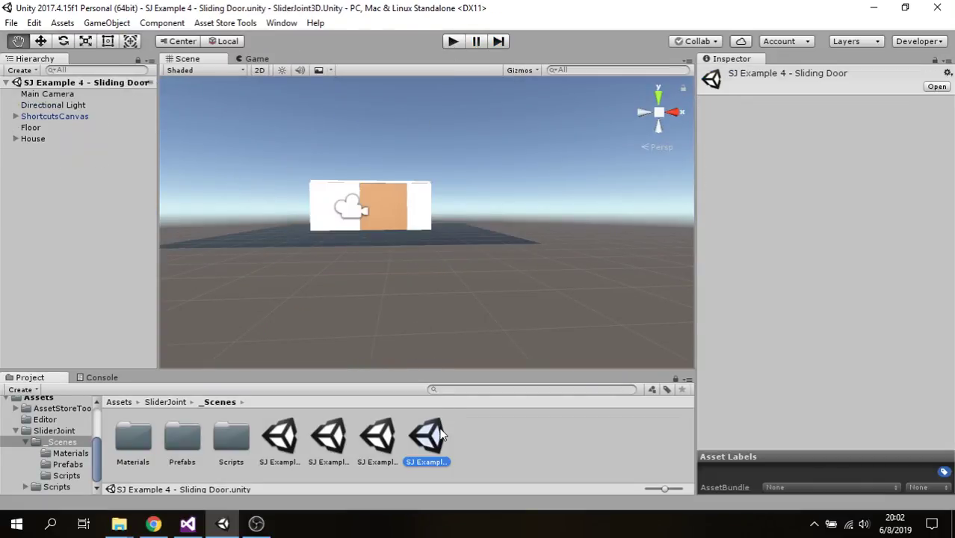
left_click(453, 42)
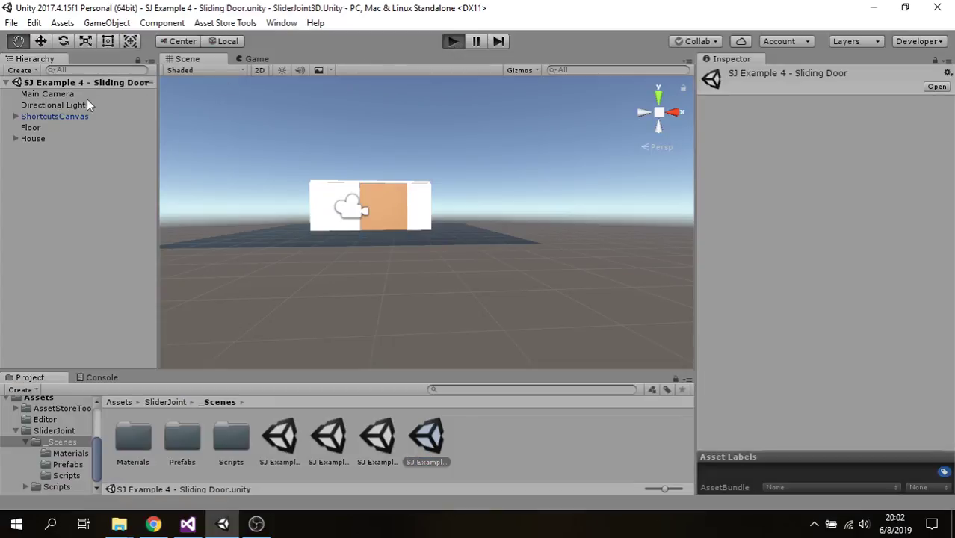
left_click(42, 139)
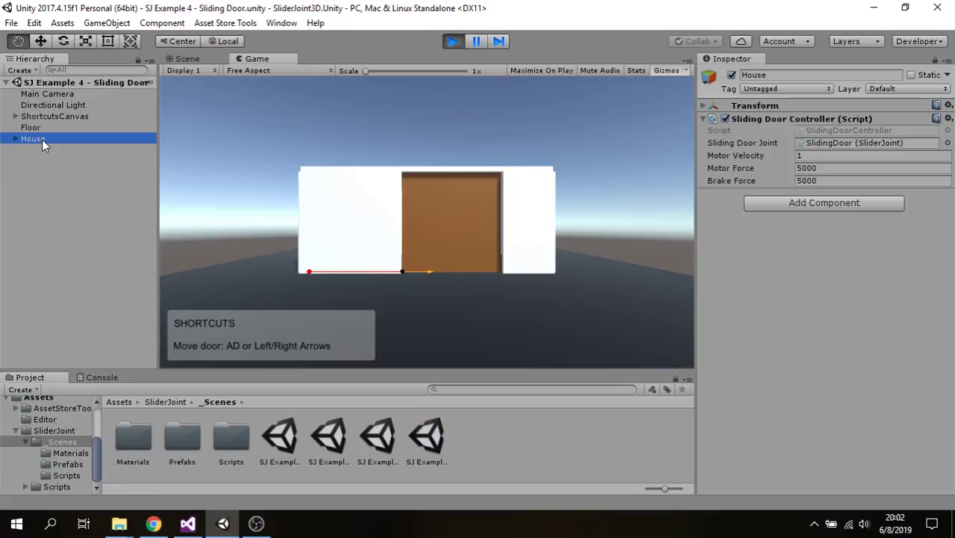
left_click(523, 220)
key("a")
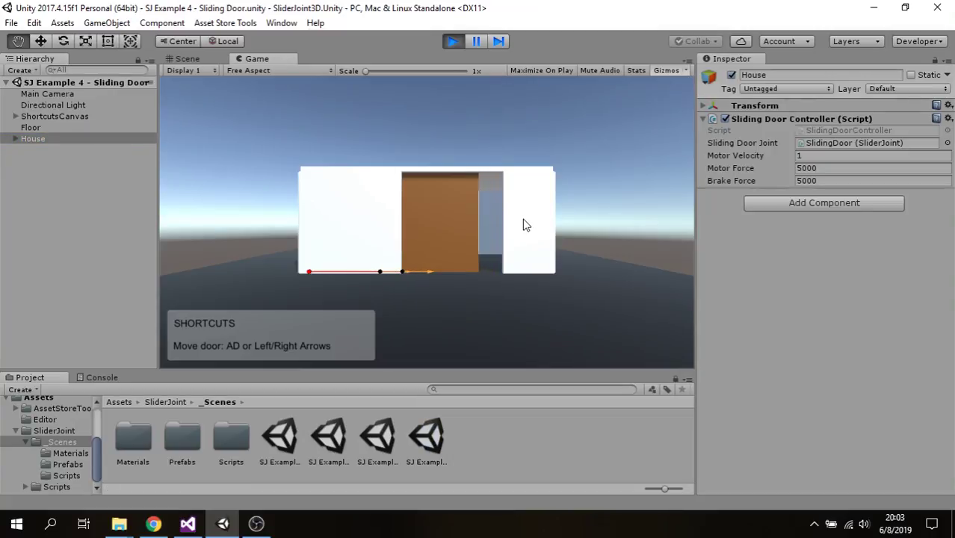
key("d")
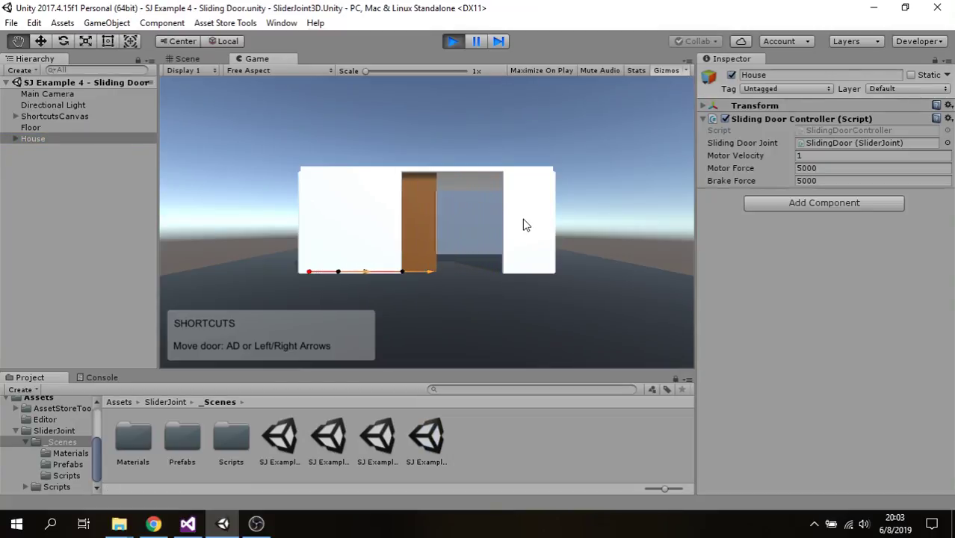
Set the House Motor Velocity to 2 and test the door with A/D.
left_click(815, 155)
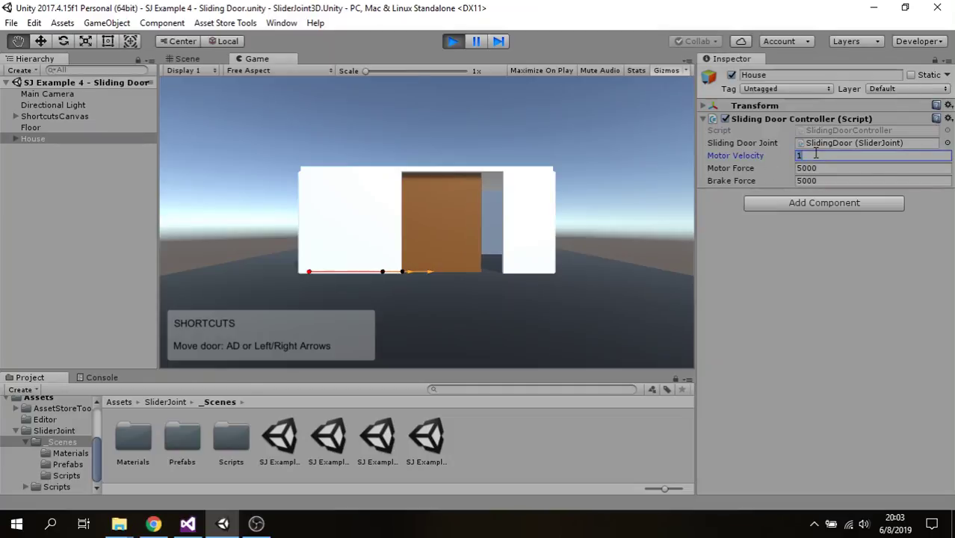
type("2")
left_click(591, 198)
key("a")
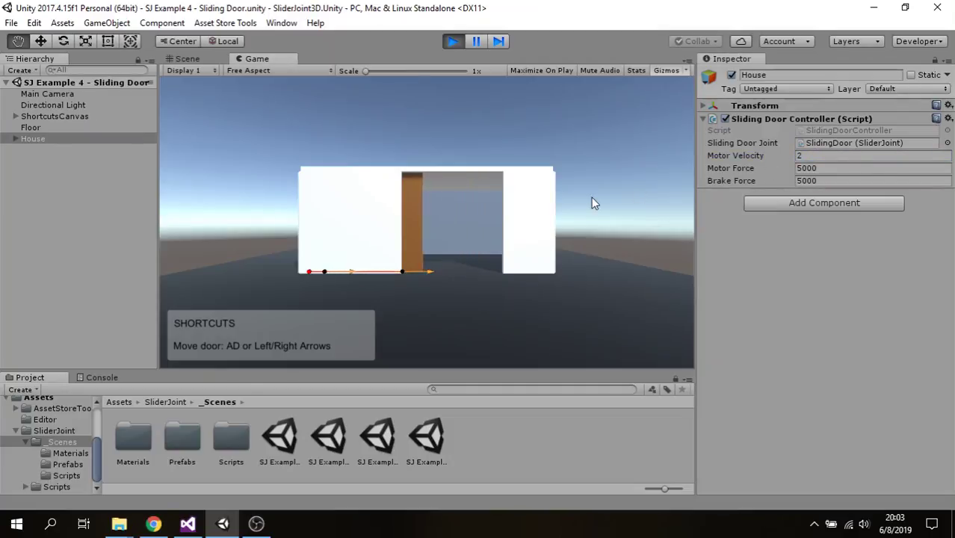
key("d")
Try Motor Velocity 0.5 with A/D, then restore it to 1 and expand House.
left_click(815, 155)
type("0.5")
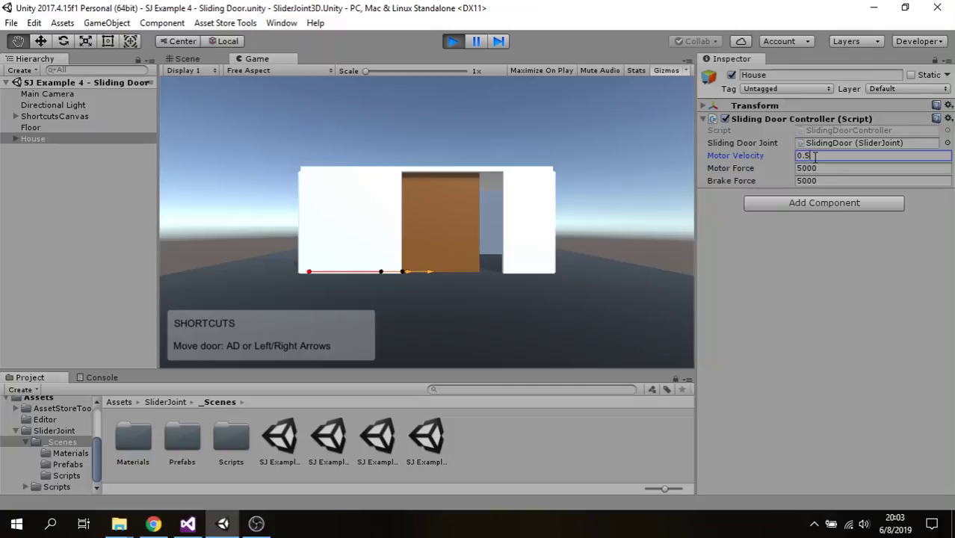
left_click(496, 236)
key("a")
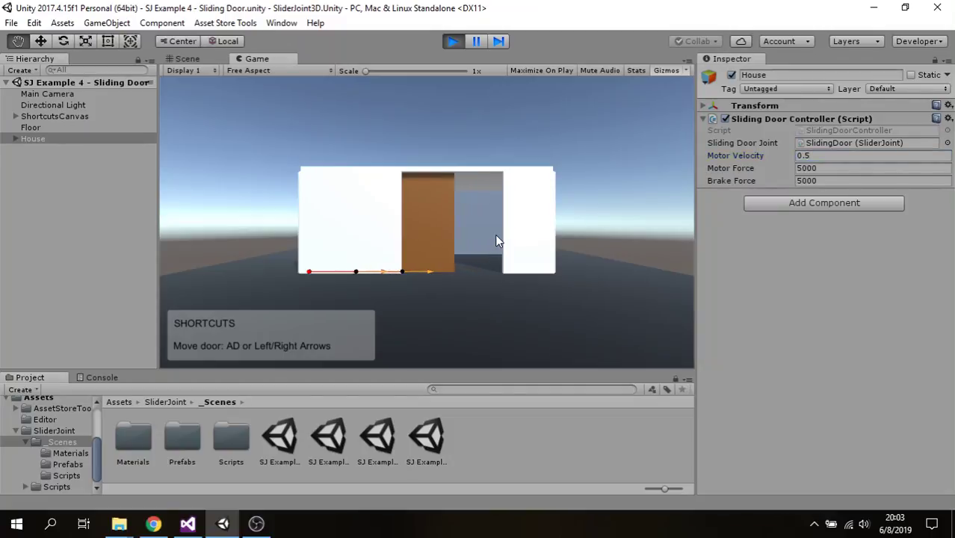
key("d")
type("1")
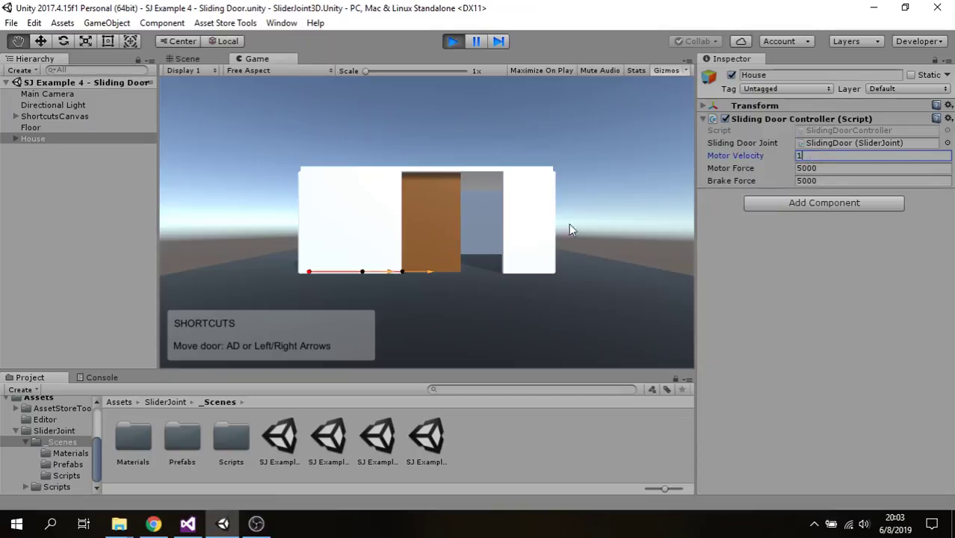
left_click(515, 232)
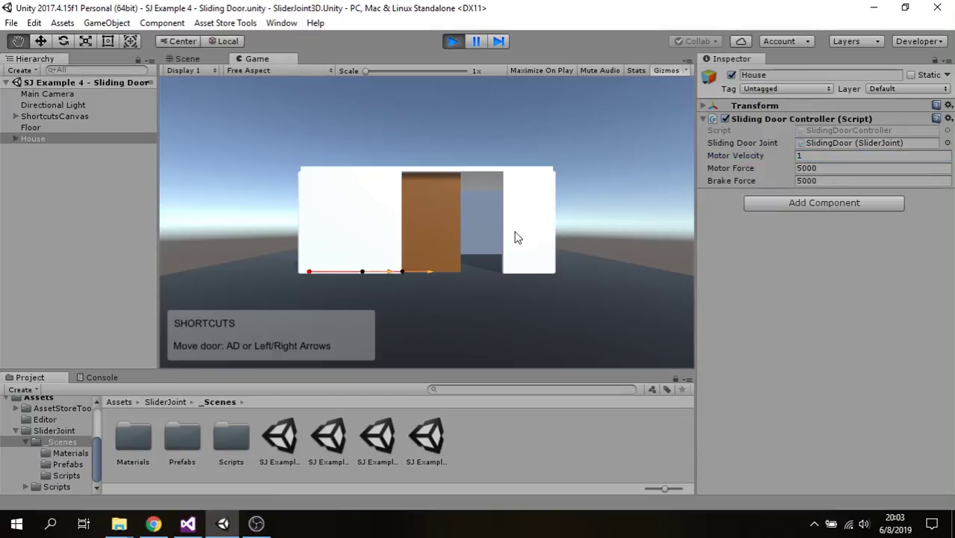
left_click(14, 139)
Select SlidingDoor to show its Slider Joint, then slide the door with D and A, watching target position and velocity.
left_click(51, 204)
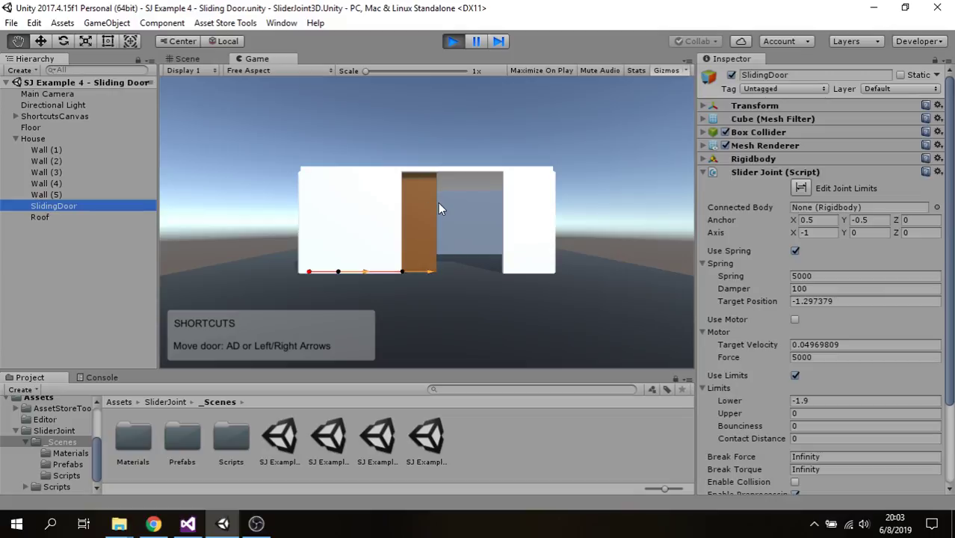
left_click(438, 203)
key("d")
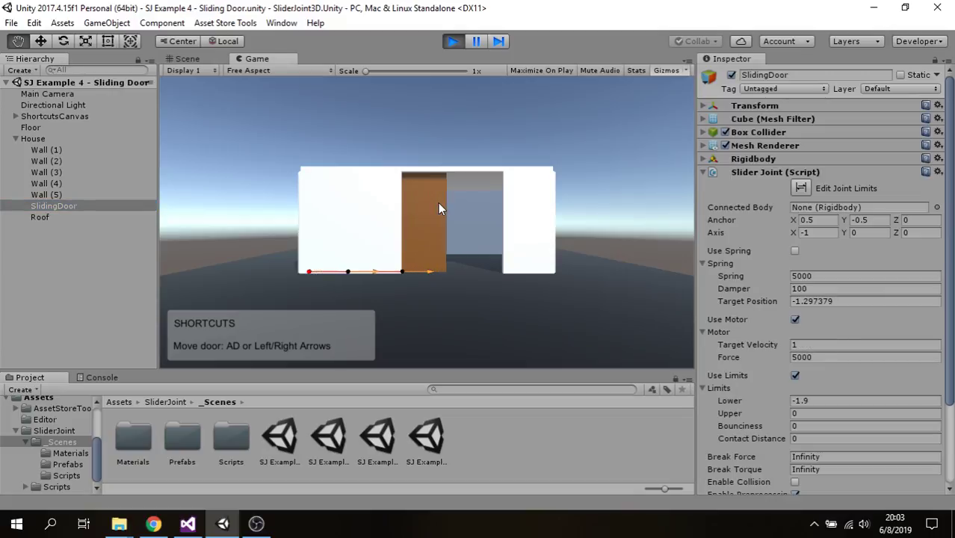
key("a")
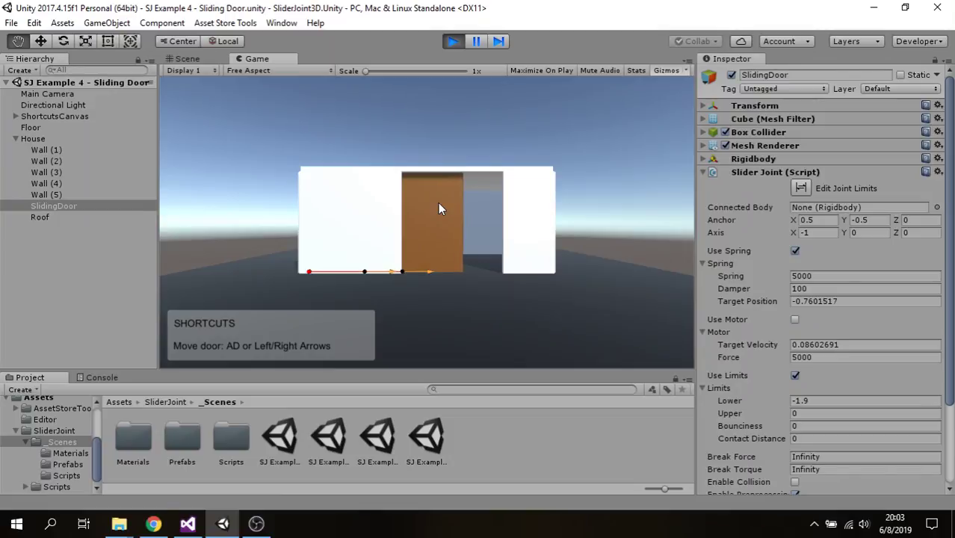
key("a")
key("d")
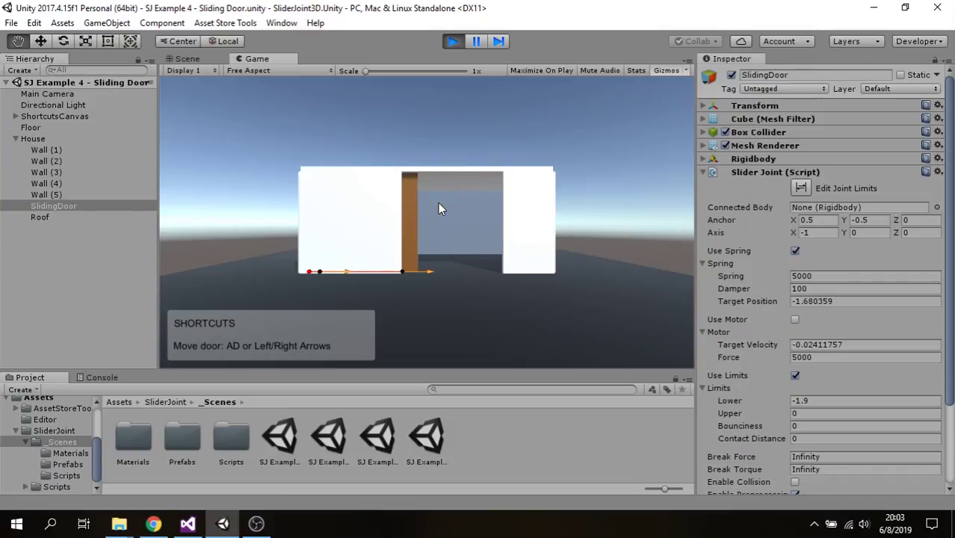